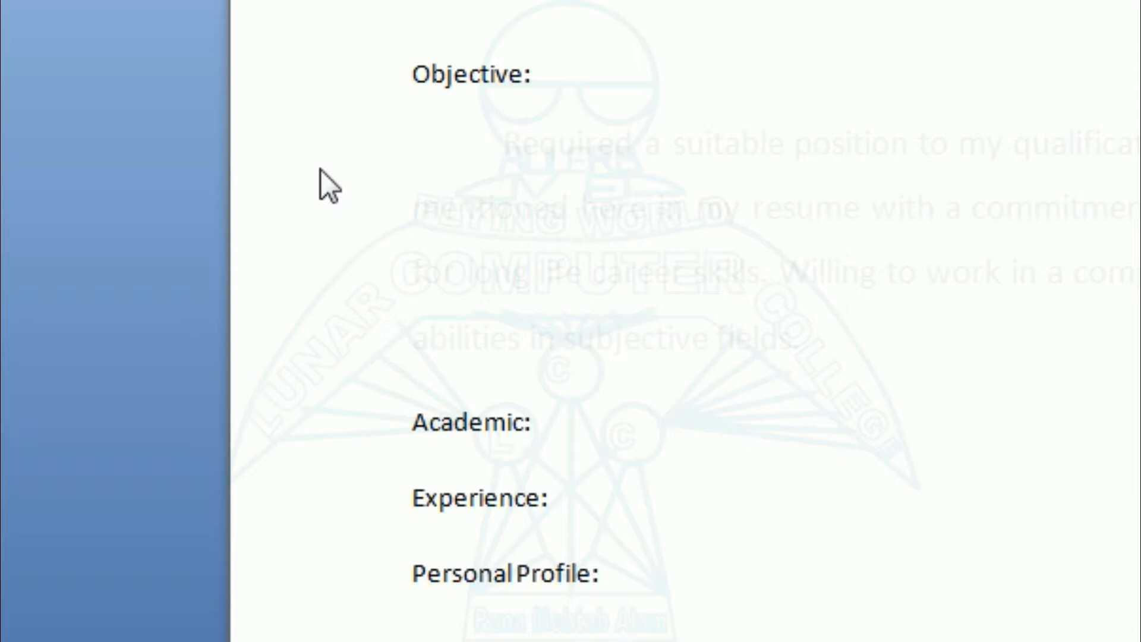
{"action": "left_click", "coordinate": [331, 94]}
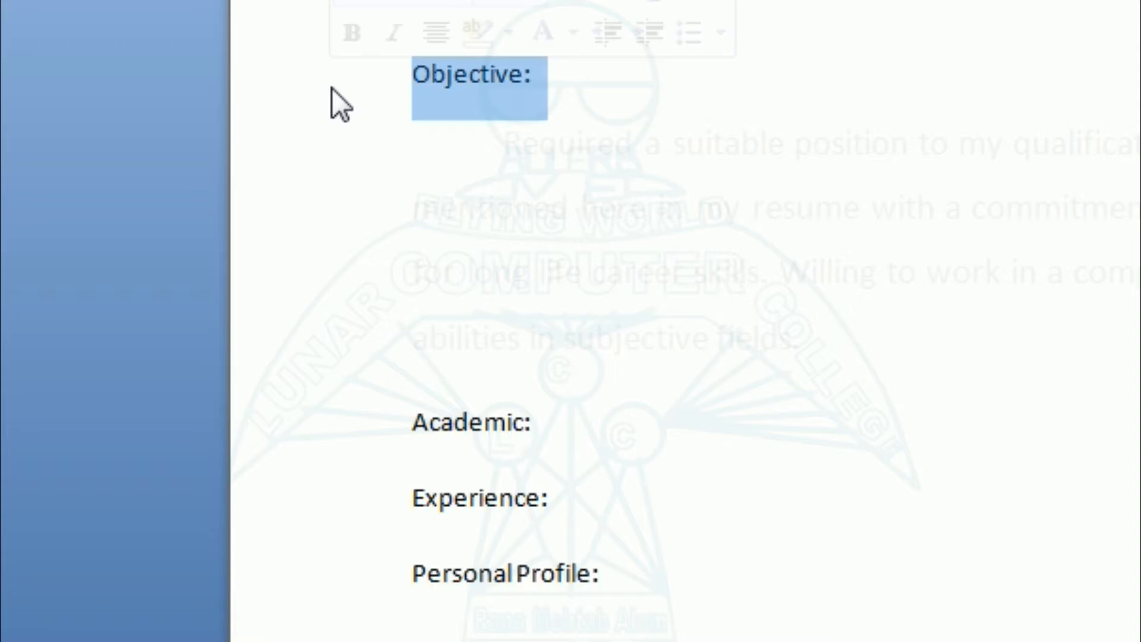
{"action": "left_click", "coordinate": [340, 442]}
{"action": "left_click", "coordinate": [341, 512]}
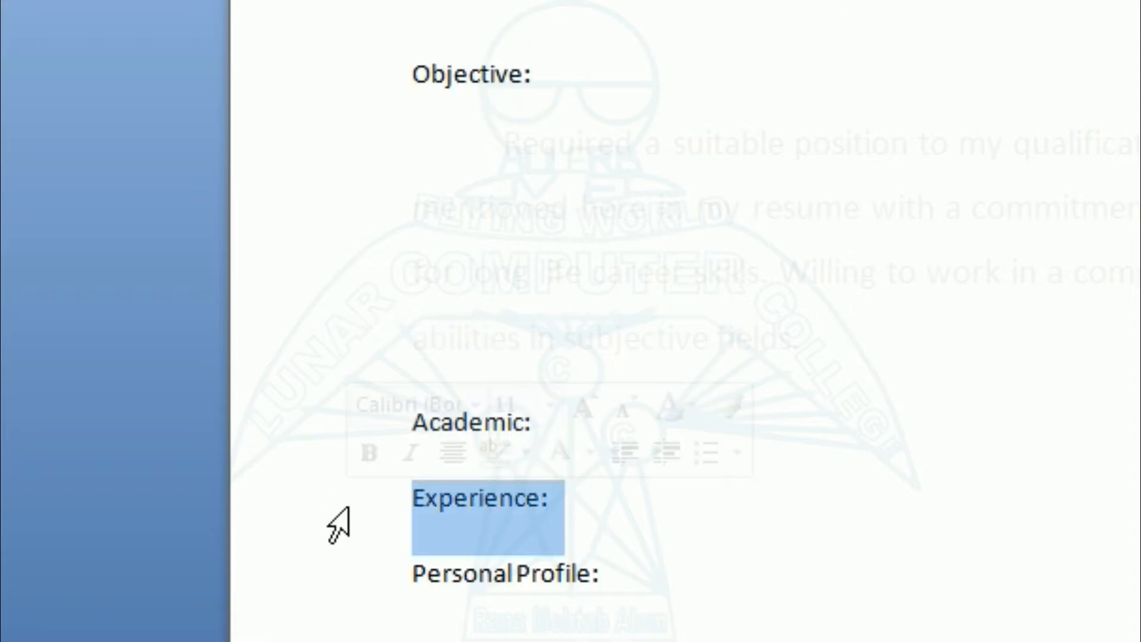
{"action": "left_click", "coordinate": [362, 583]}
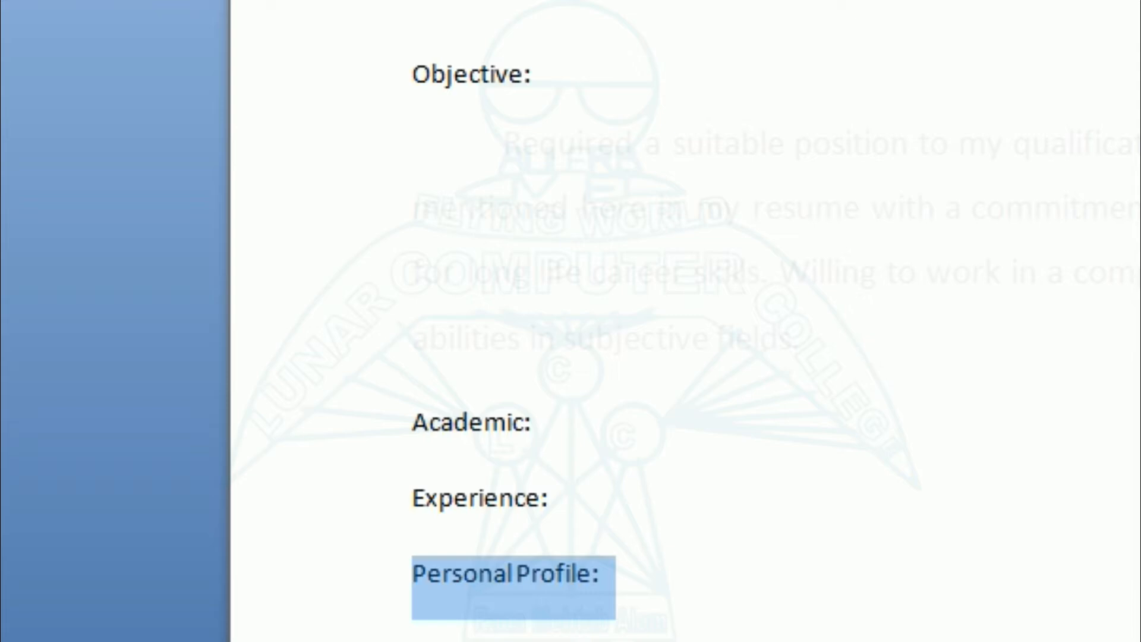
Add three centred lines at the top of the page reading Name, Address and Contact.
{"action": "left_click", "coordinate": [589, 232]}
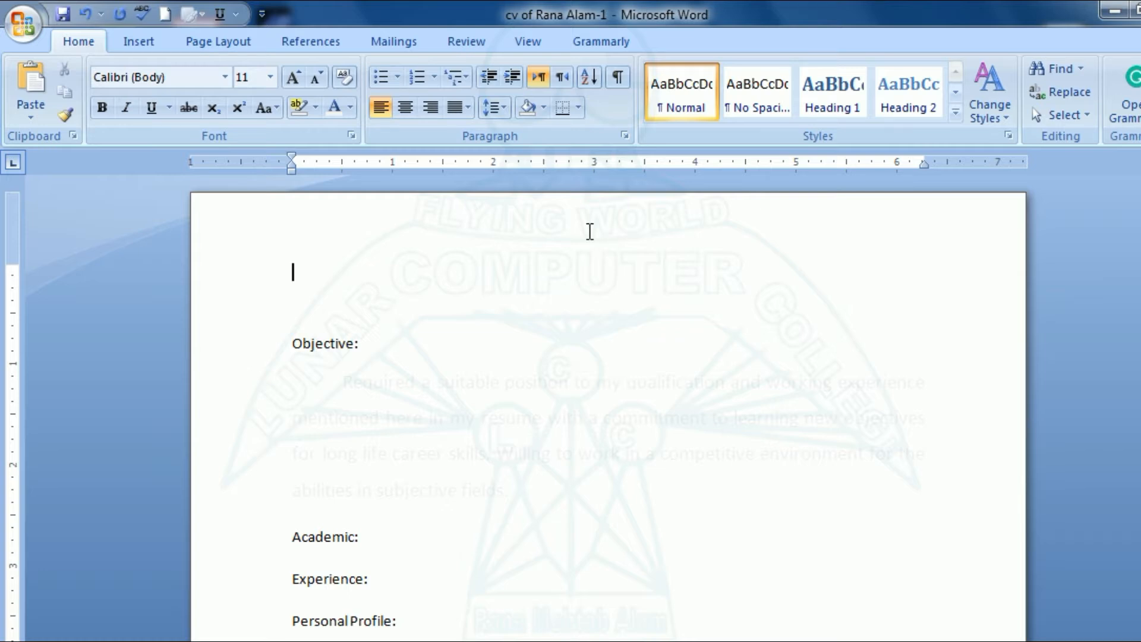
{"action": "left_click", "coordinate": [406, 108]}
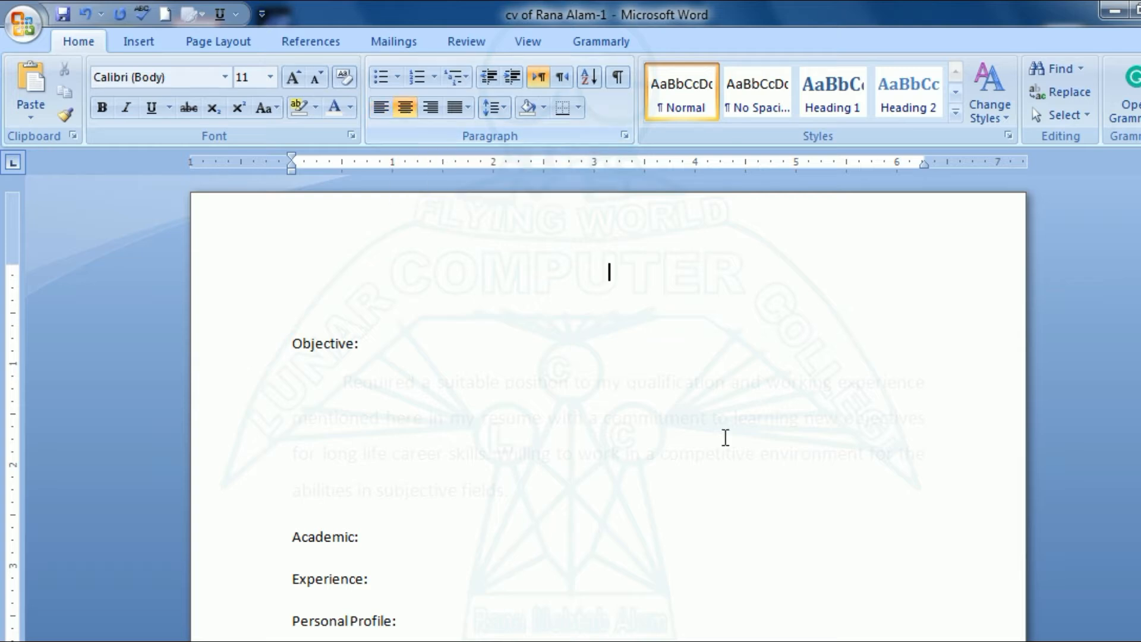
{"action": "type", "text": "Name"}
{"action": "key", "text": "Return"}
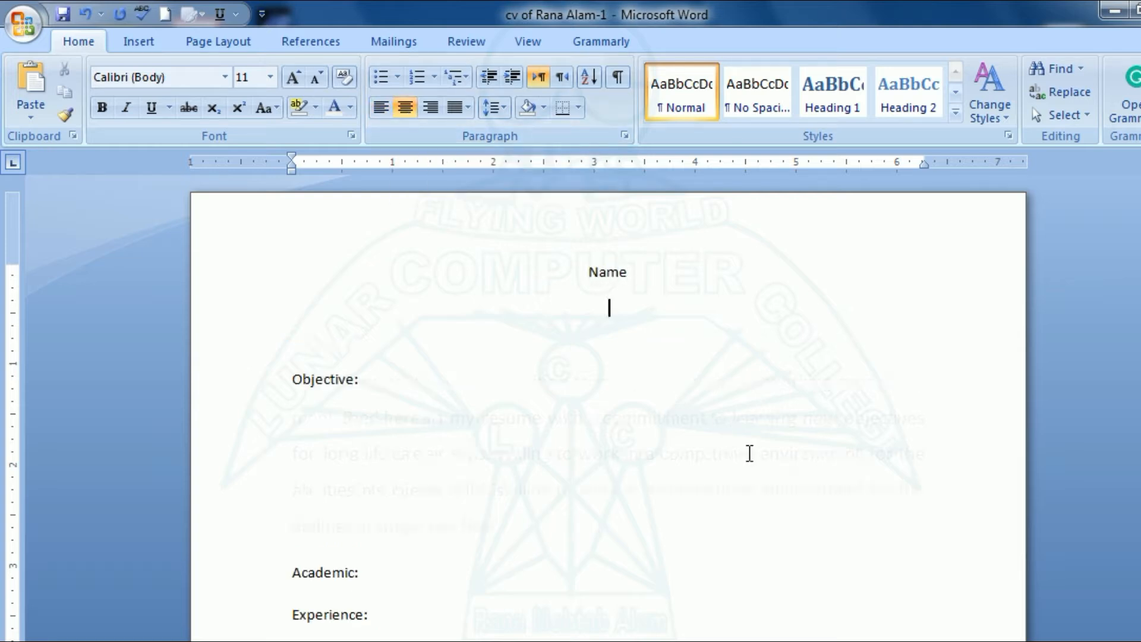
{"action": "type", "text": "Address"}
{"action": "key", "text": "Return"}
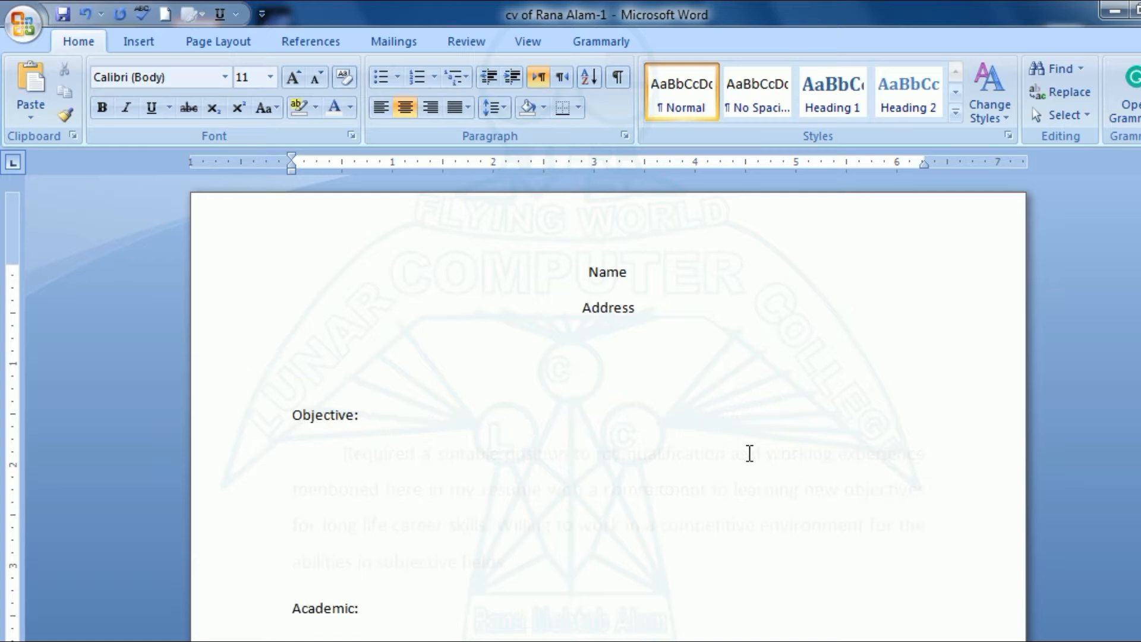
{"action": "type", "text": "Contact"}
{"action": "key", "text": "BackSpace"}
{"action": "type", "text": "t"}
Set the font size of the Name line to 20.
{"action": "left_click_drag", "start_coordinate": [568, 271], "coordinate": [647, 271]}
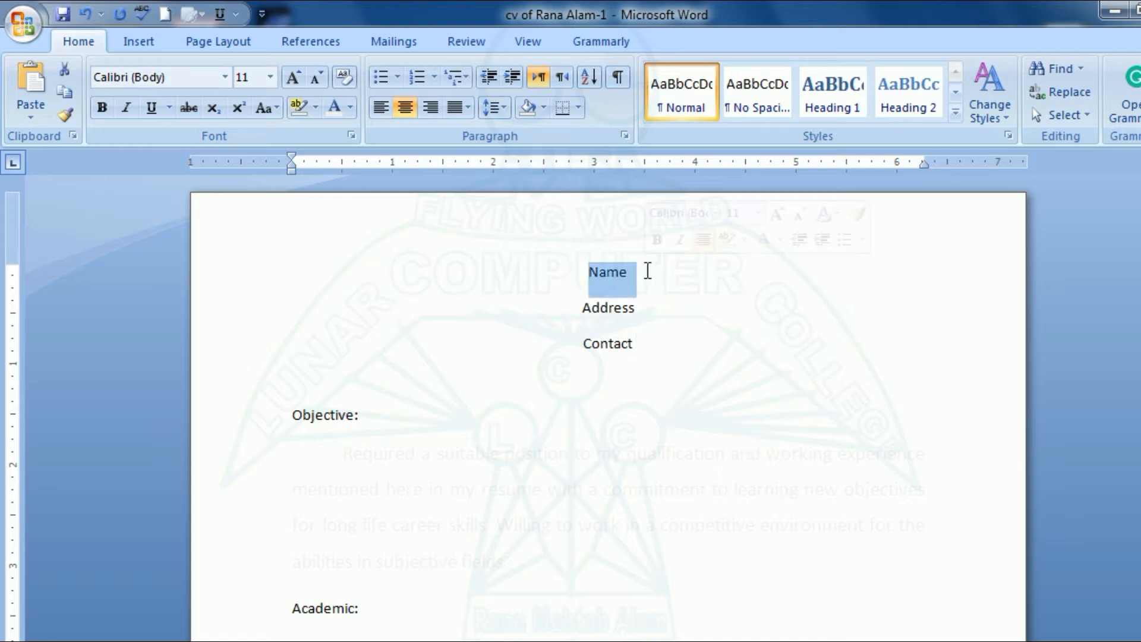
{"action": "left_click", "coordinate": [250, 78]}
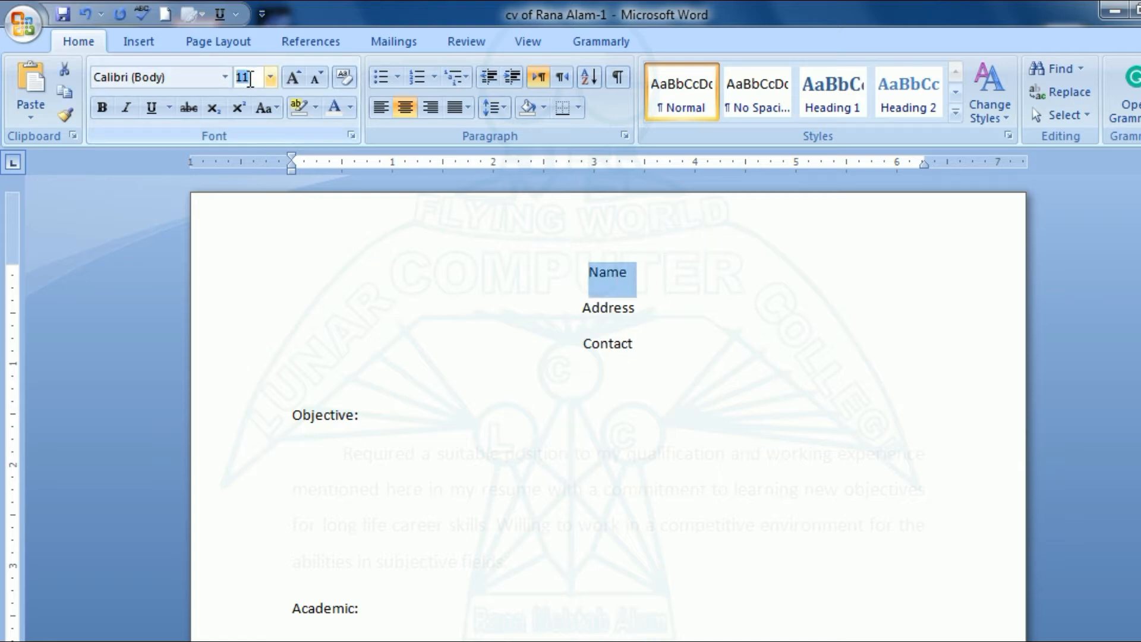
{"action": "type", "text": "20"}
{"action": "key", "text": "Return"}
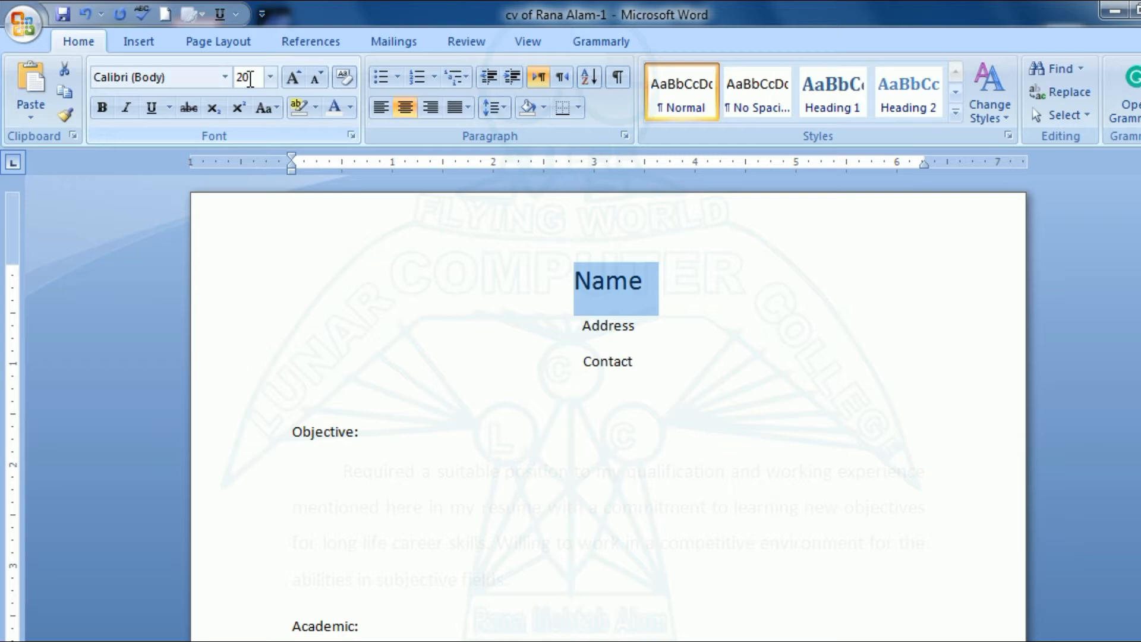
Set the font size of the Address line to 18.
{"action": "double_click", "coordinate": [591, 331]}
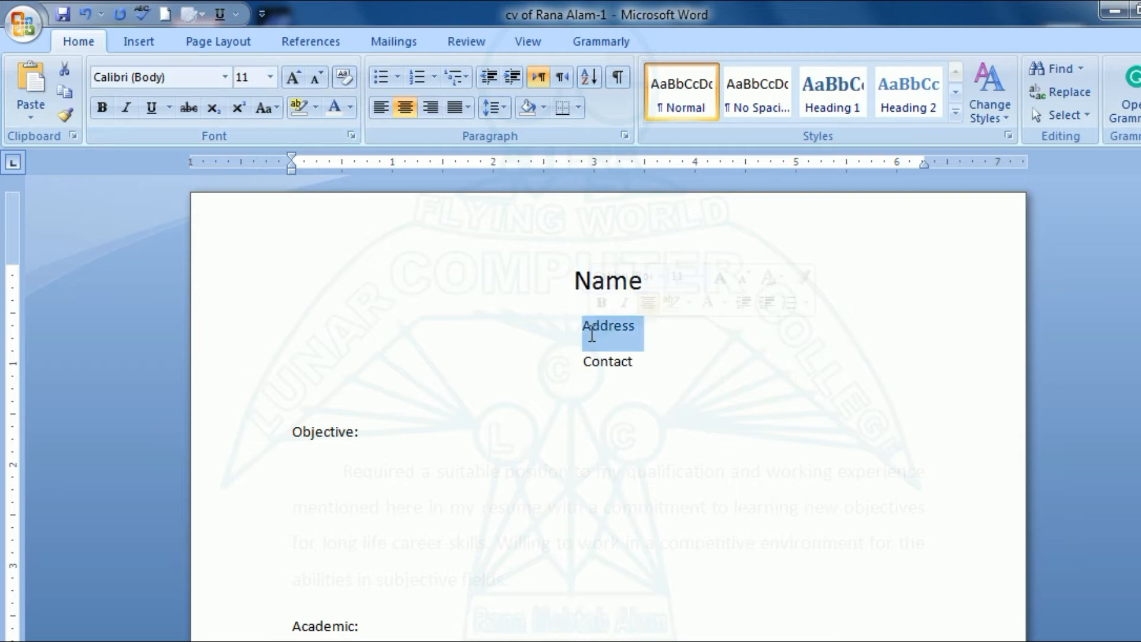
{"action": "left_click", "coordinate": [246, 79]}
{"action": "type", "text": "18"}
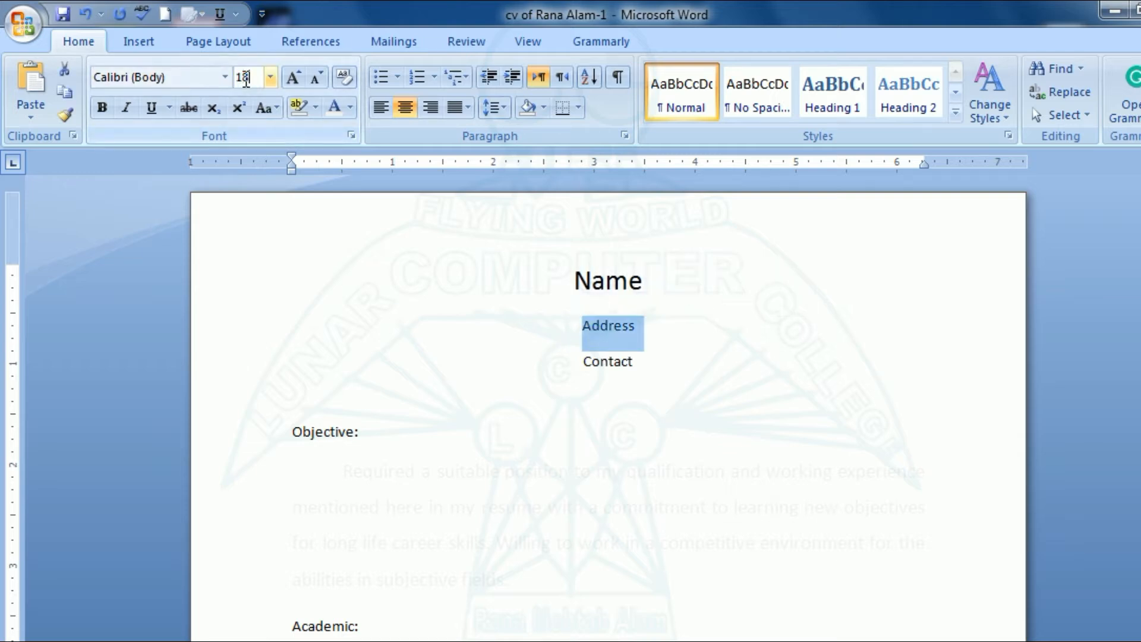
{"action": "key", "text": "Return"}
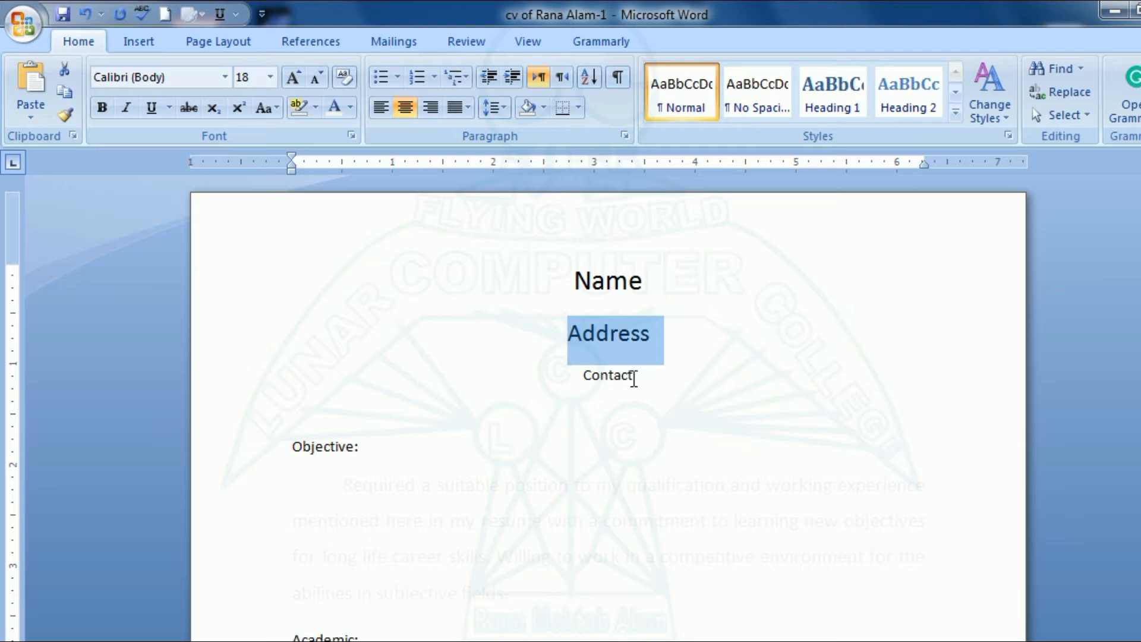
Set the font size of the Contact line to 16.
{"action": "double_click", "coordinate": [630, 376]}
{"action": "left_click", "coordinate": [246, 77]}
{"action": "type", "text": "16"}
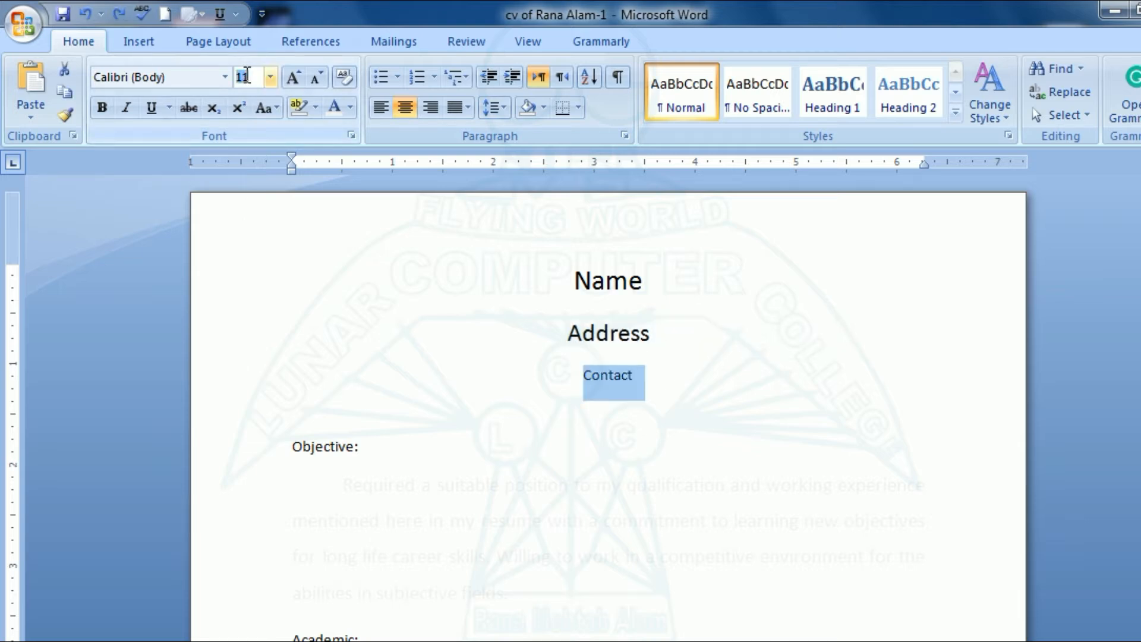
{"action": "key", "text": "Return"}
{"action": "left_click", "coordinate": [680, 530]}
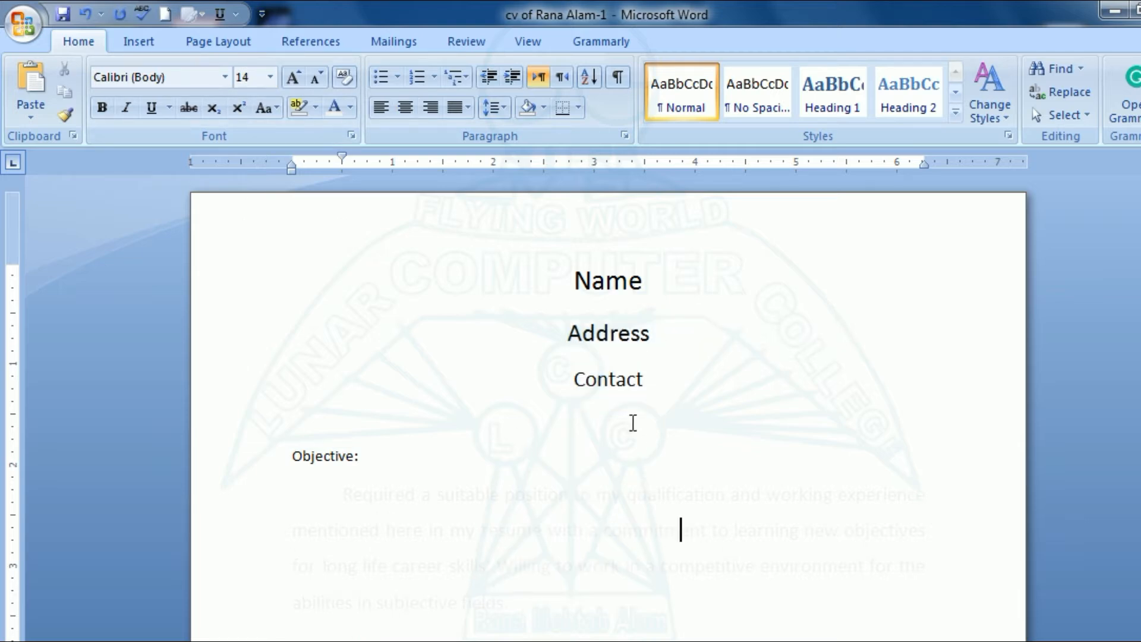
Remove the space after paragraph from the Name, Address and Contact lines.
{"action": "left_click_drag", "start_coordinate": [667, 372], "coordinate": [569, 283]}
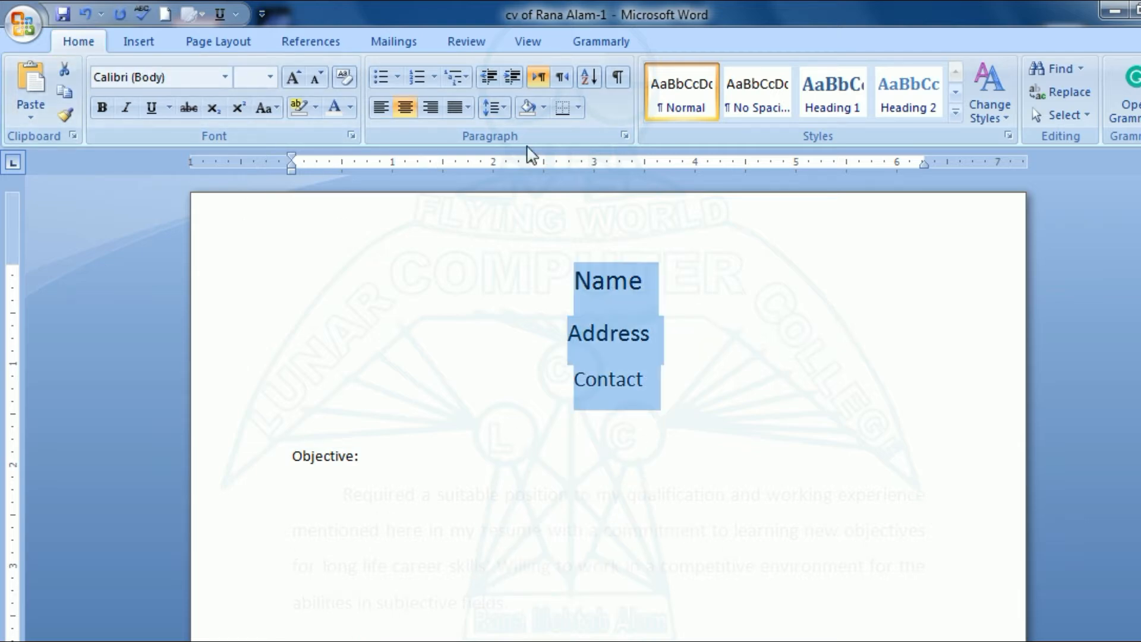
{"action": "left_click", "coordinate": [500, 108]}
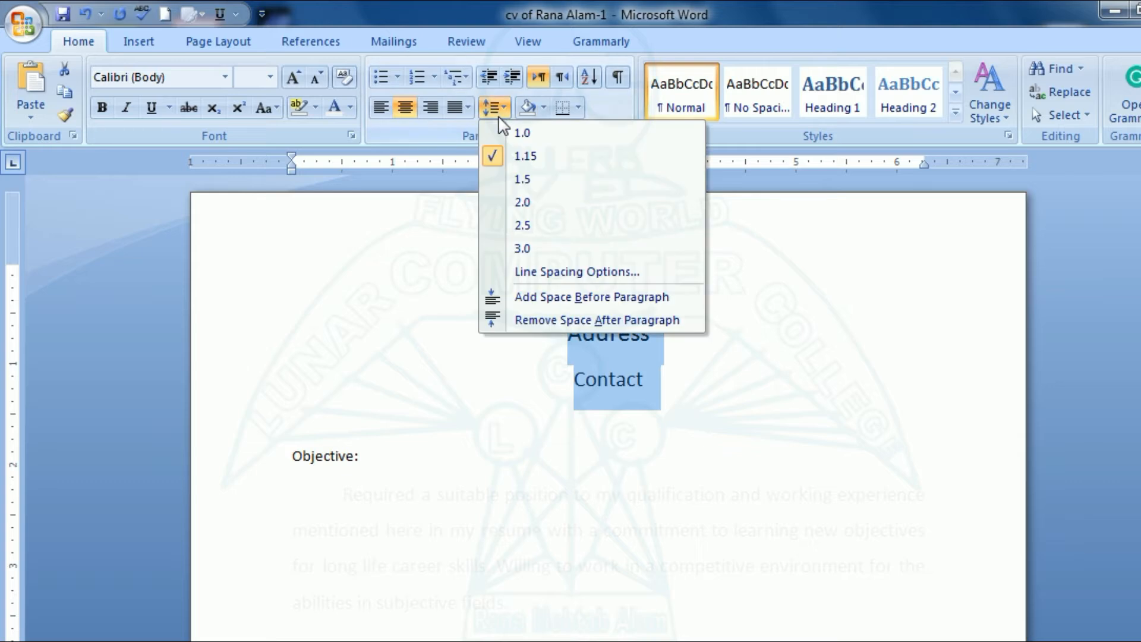
{"action": "left_click", "coordinate": [572, 319]}
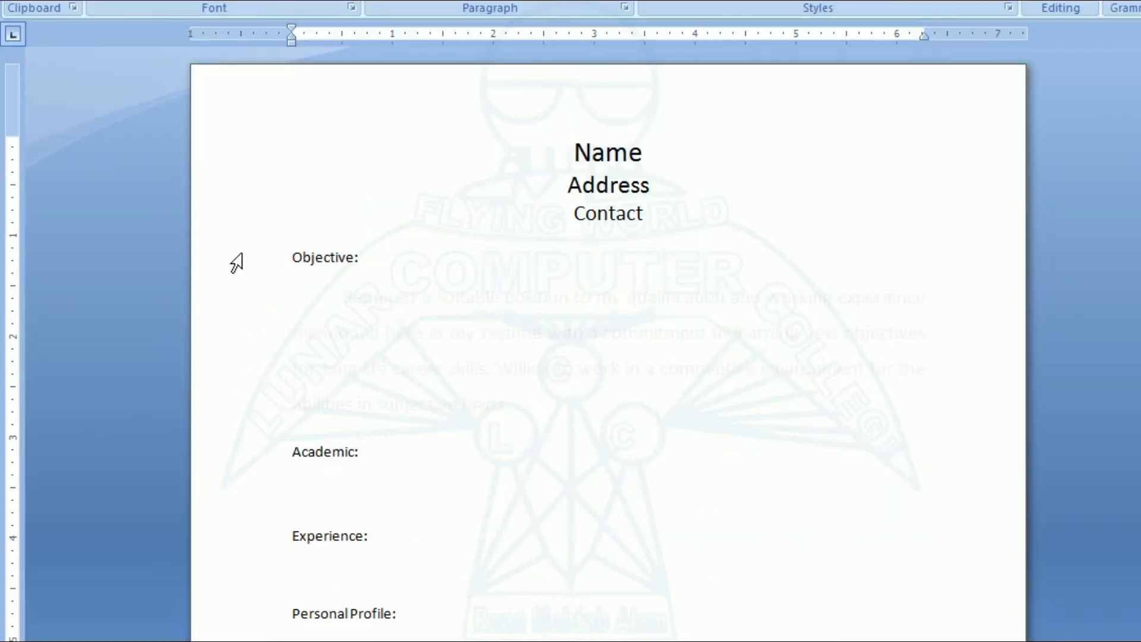
Apply black shading to the Objective, Academic, Experience and Personal Profile headings together.
{"action": "left_click", "coordinate": [237, 263]}
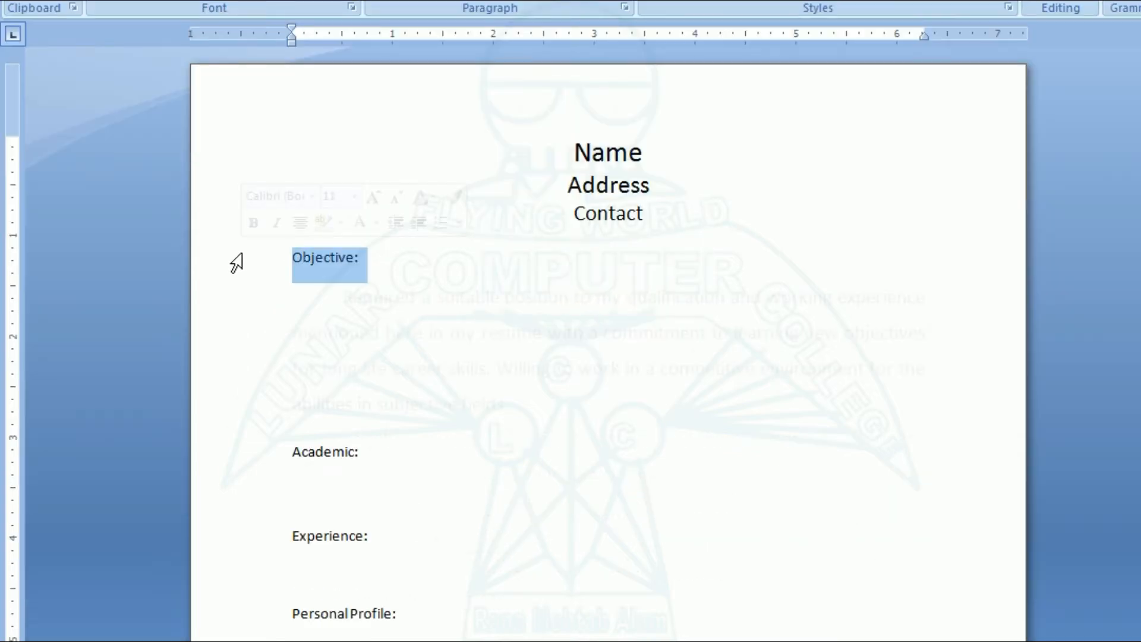
{"action": "left_click", "coordinate": [235, 462], "text": "ctrl"}
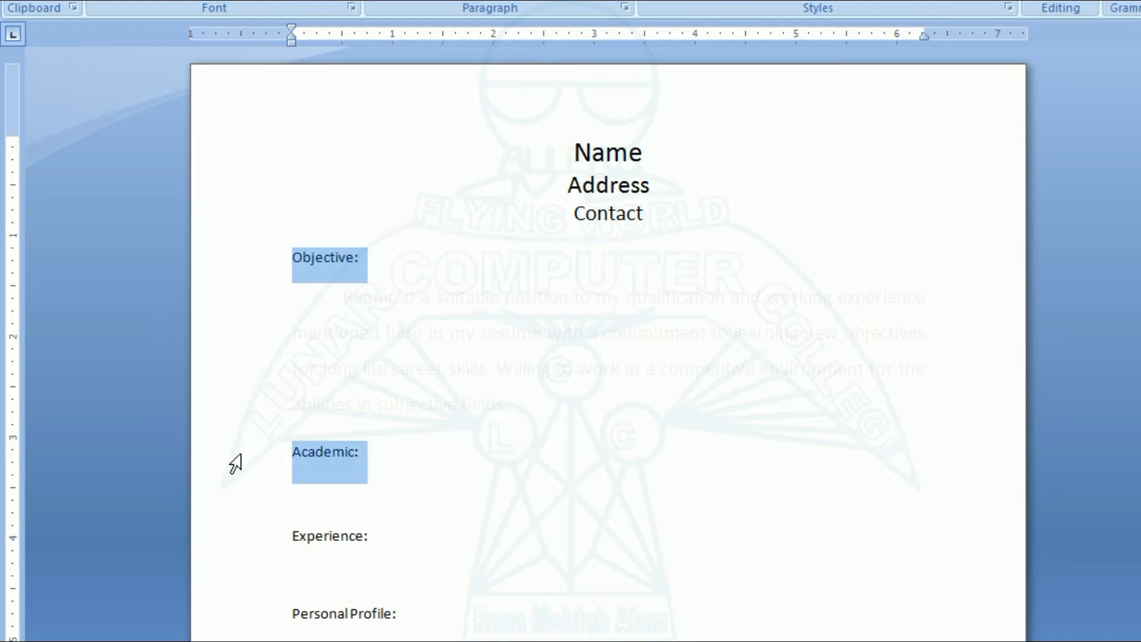
{"action": "left_click", "coordinate": [242, 550], "text": "ctrl"}
{"action": "left_click", "coordinate": [234, 627], "text": "ctrl"}
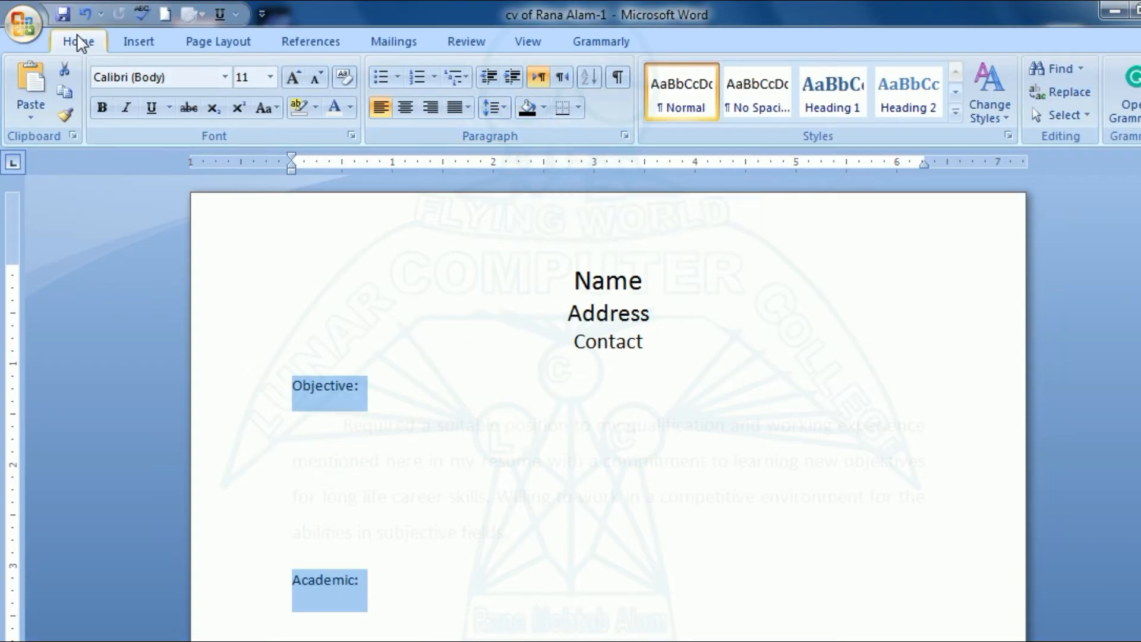
{"action": "left_click", "coordinate": [527, 108]}
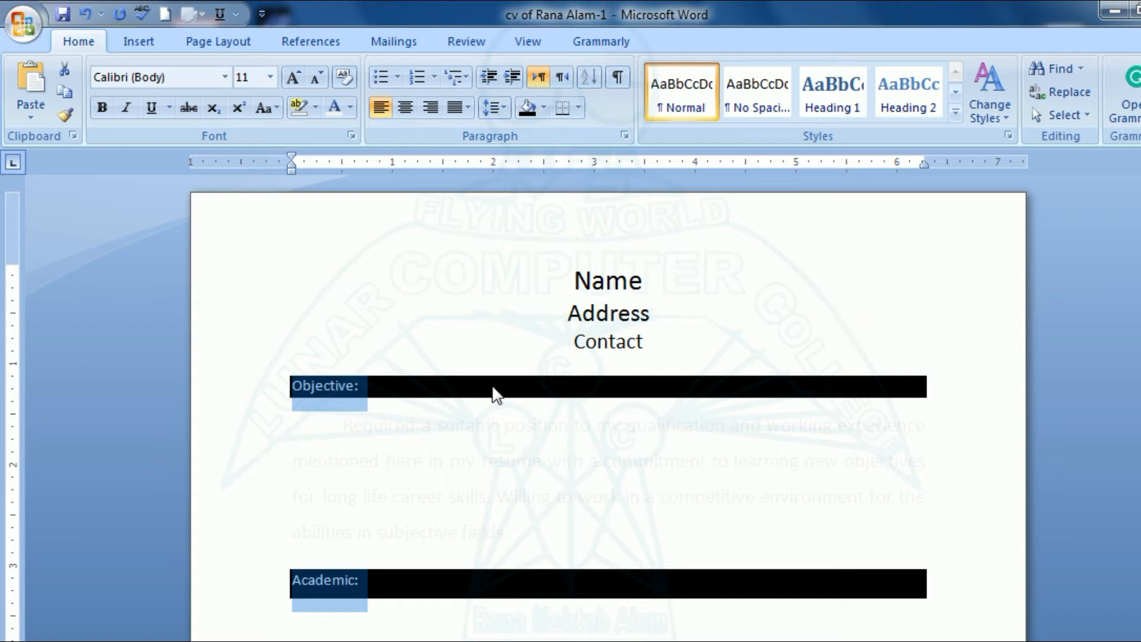
Format the four shaded section headings in Arial Black at size 14.
{"action": "left_click", "coordinate": [254, 81]}
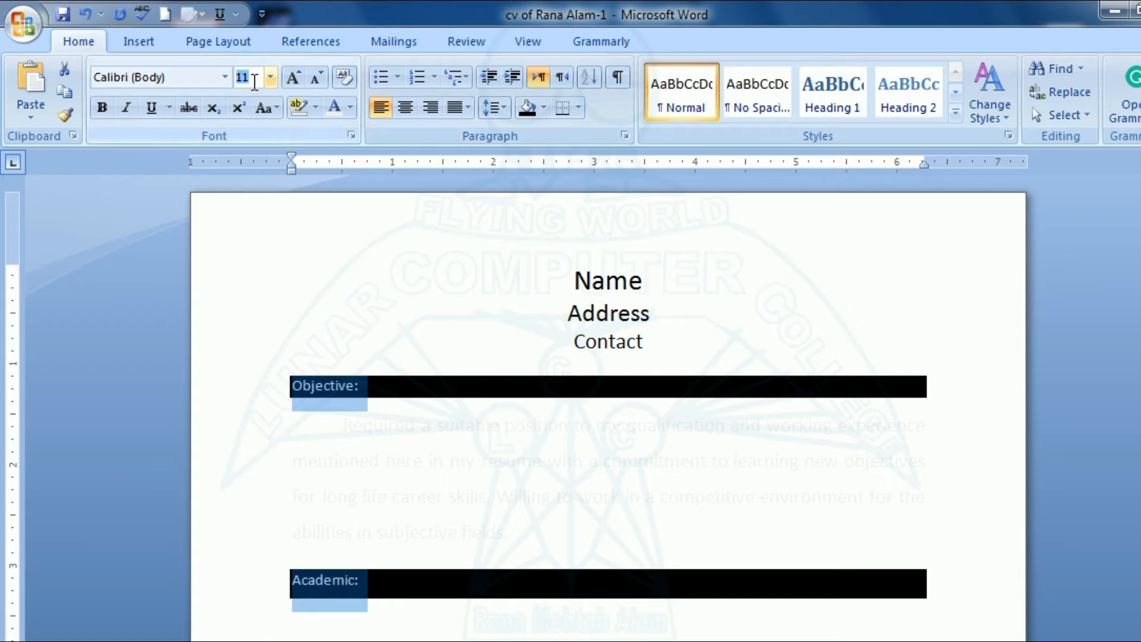
{"action": "type", "text": "14"}
{"action": "key", "text": "Return"}
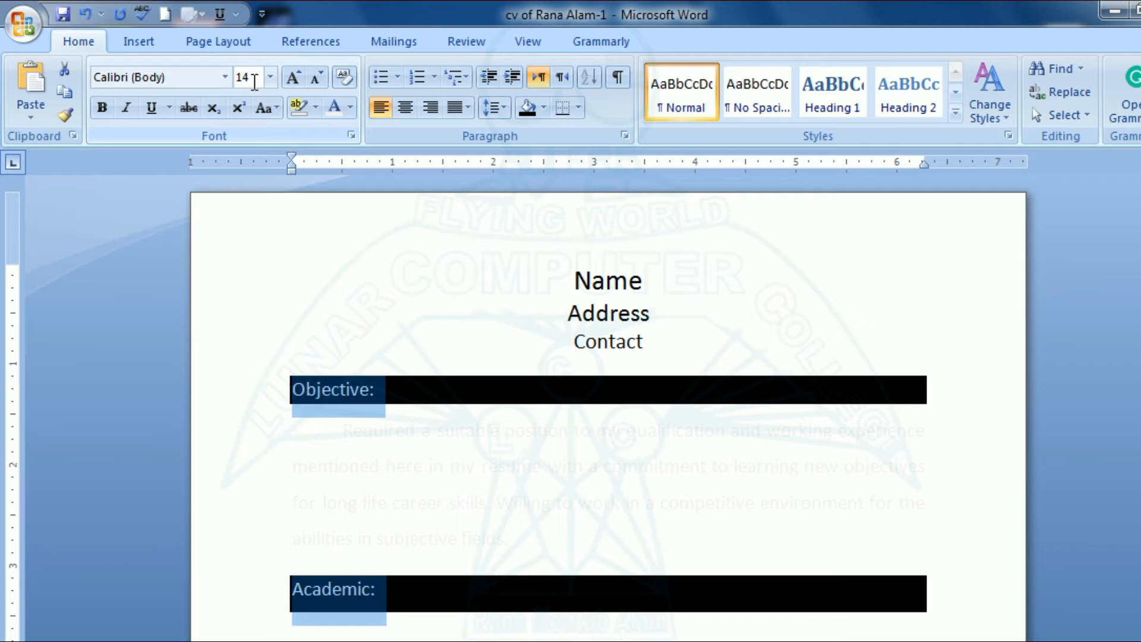
{"action": "left_click", "coordinate": [168, 81]}
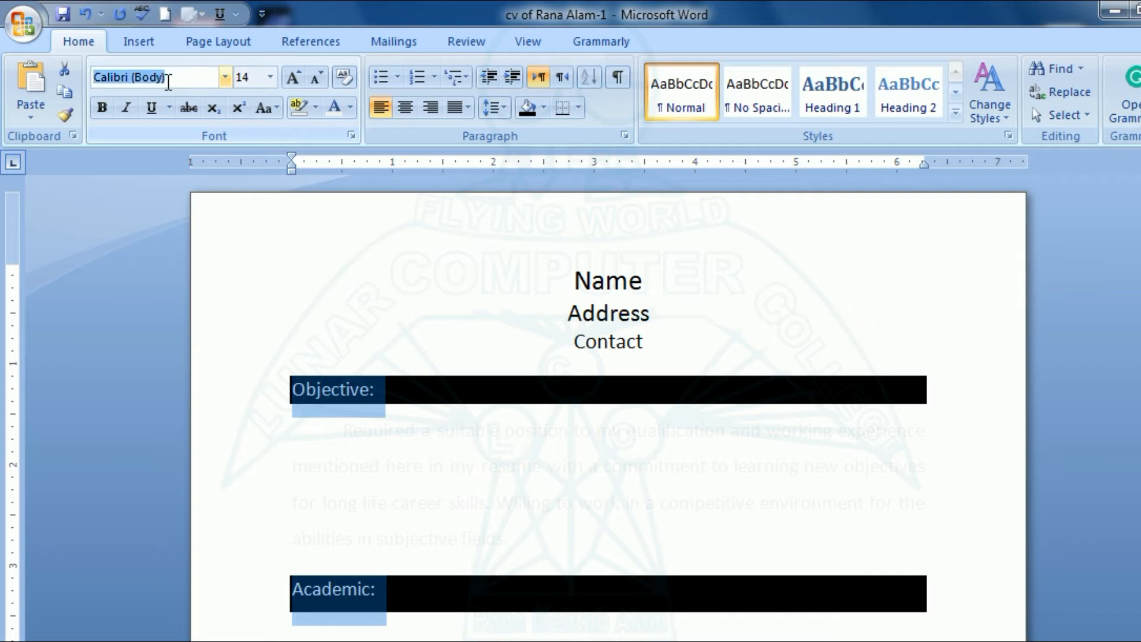
{"action": "type", "text": "Arial Black"}
{"action": "key", "text": "Return"}
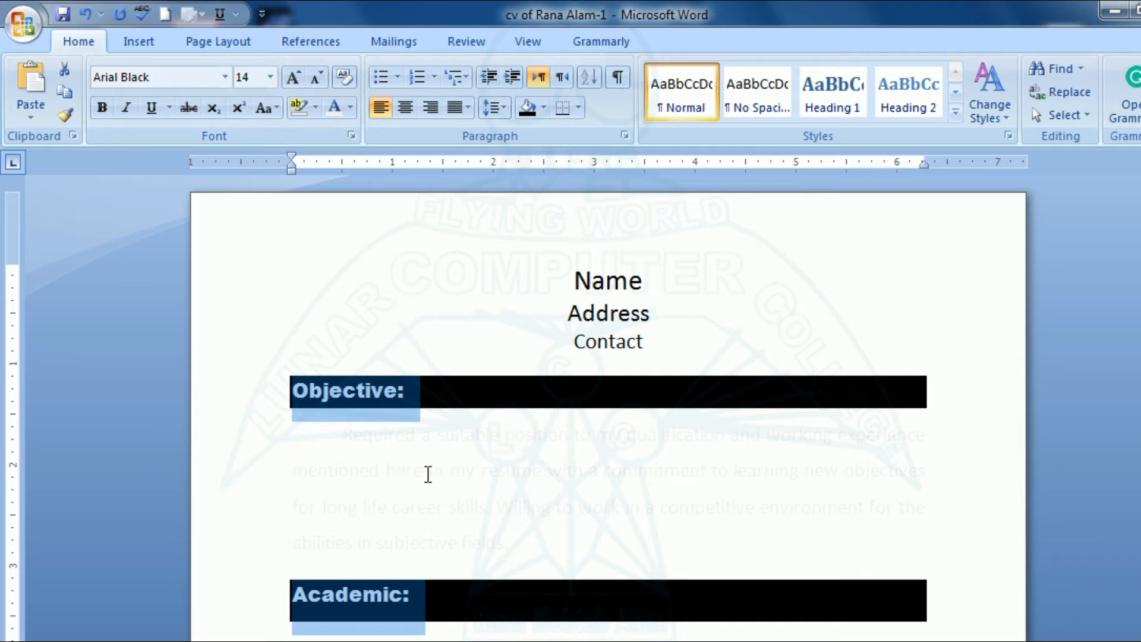
{"action": "left_click", "coordinate": [402, 501]}
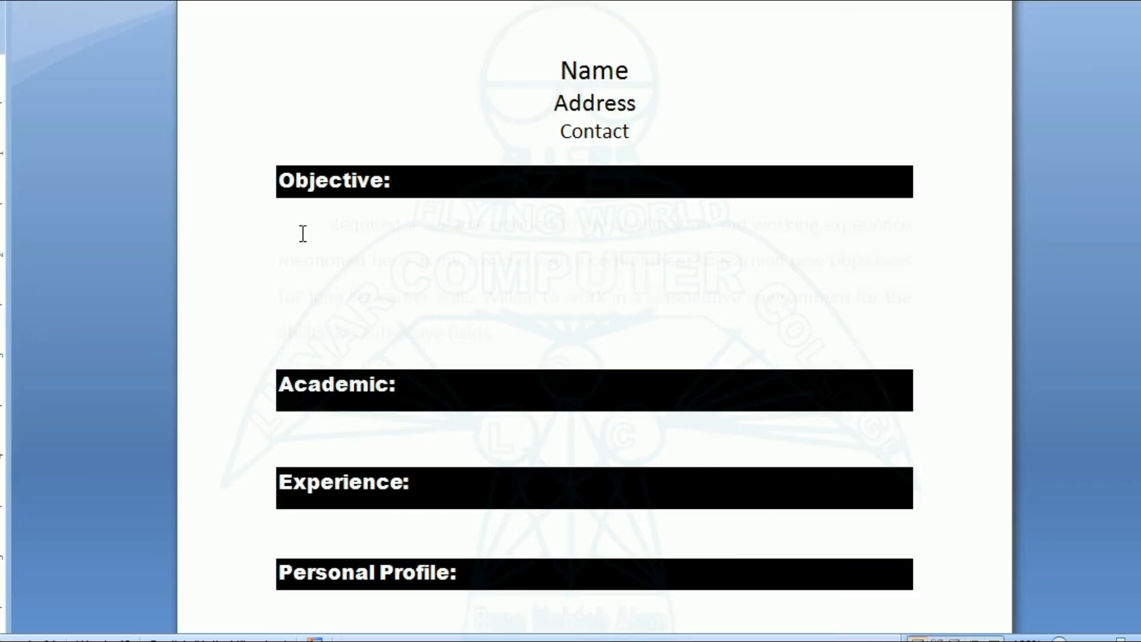
Look over the objective paragraph and the areas beneath the shaded section headings.
{"action": "left_click_drag", "start_coordinate": [304, 234], "coordinate": [535, 346]}
{"action": "left_click", "coordinate": [395, 268]}
{"action": "left_click", "coordinate": [351, 69]}
{"action": "scroll", "coordinate": [456, 300], "scroll_direction": "down", "scroll_amount": 2}
{"action": "scroll", "coordinate": [457, 301], "scroll_direction": "up", "scroll_amount": 2}
{"action": "left_click", "coordinate": [471, 613]}
{"action": "scroll", "coordinate": [472, 514], "scroll_direction": "down", "scroll_amount": 2}
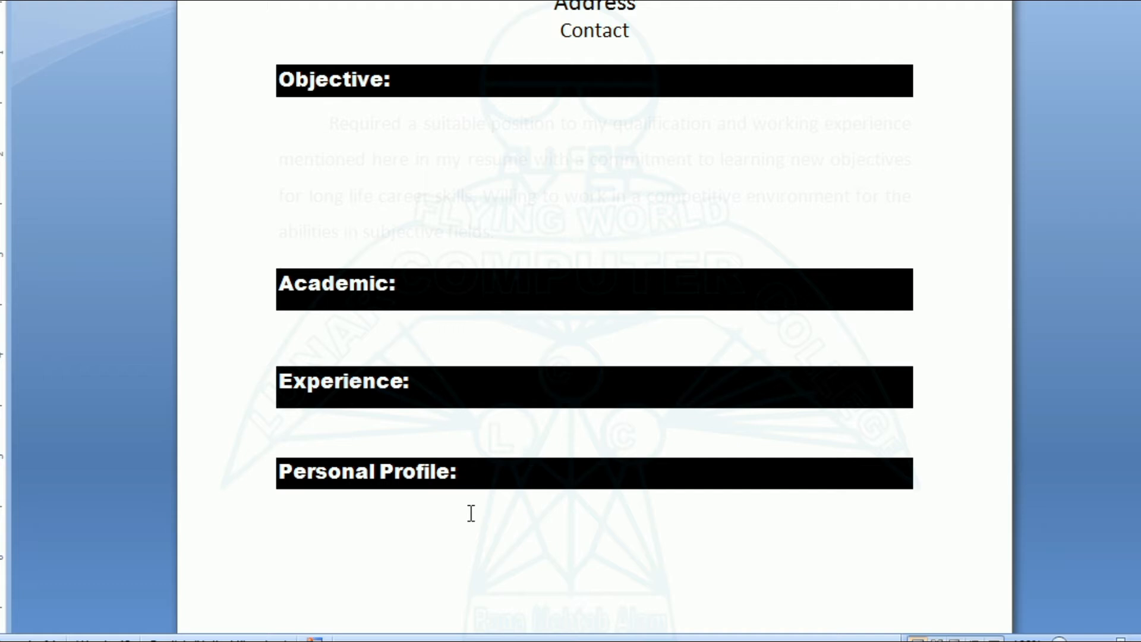
{"action": "left_click", "coordinate": [368, 340]}
{"action": "scroll", "coordinate": [368, 341], "scroll_direction": "up", "scroll_amount": 2}
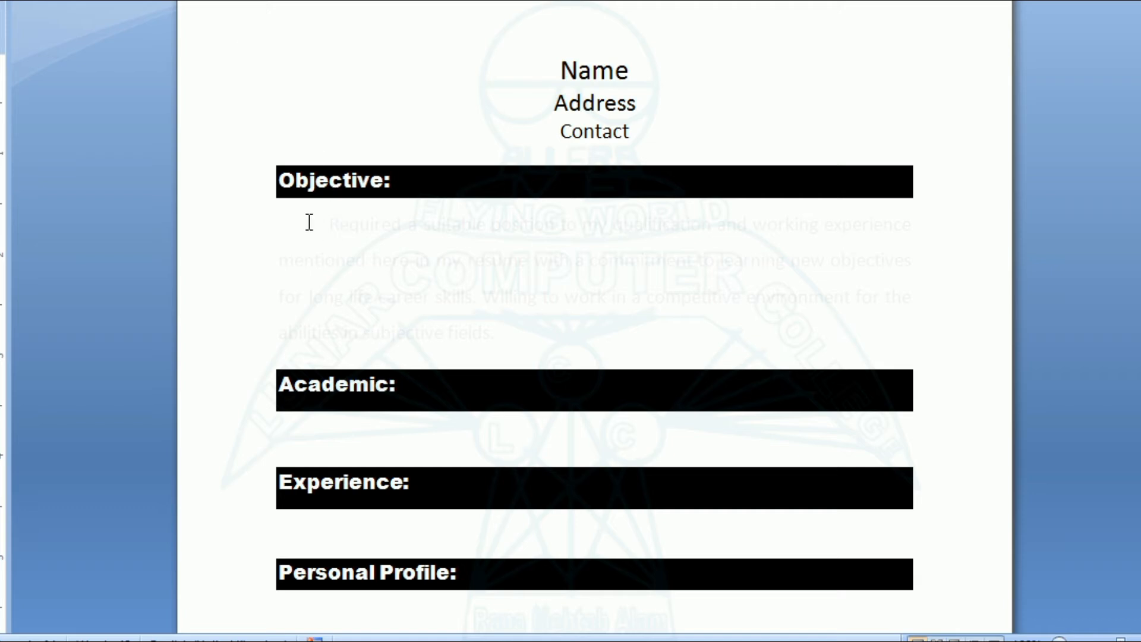
Change the font colour of the Objective heading and its paragraph to black.
{"action": "left_click_drag", "start_coordinate": [309, 212], "coordinate": [527, 346]}
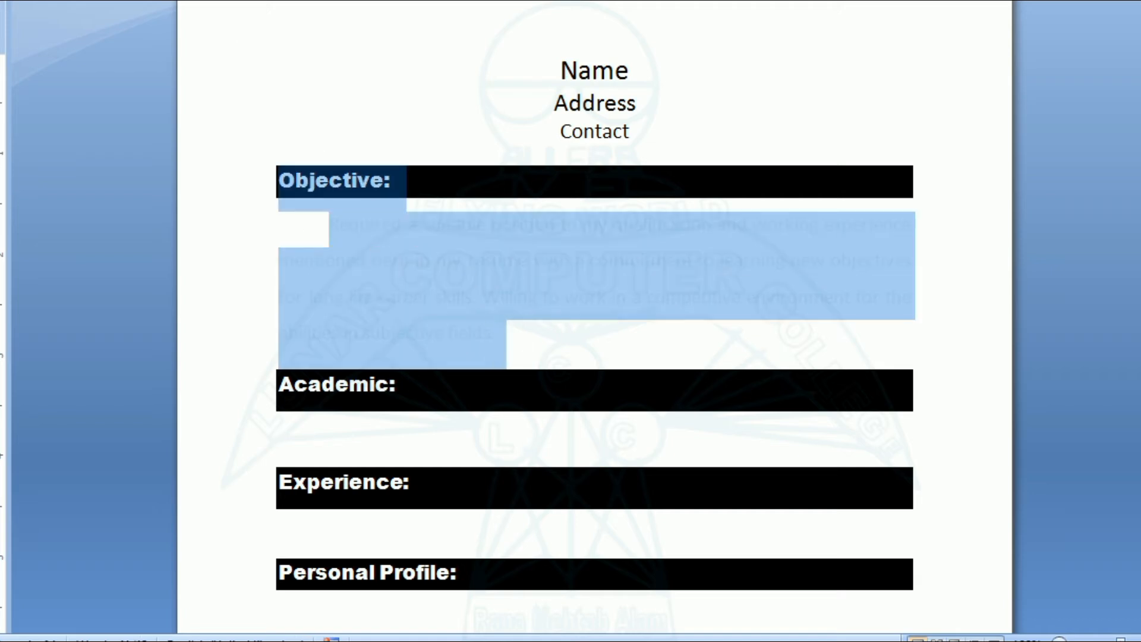
{"action": "left_click", "coordinate": [337, 0]}
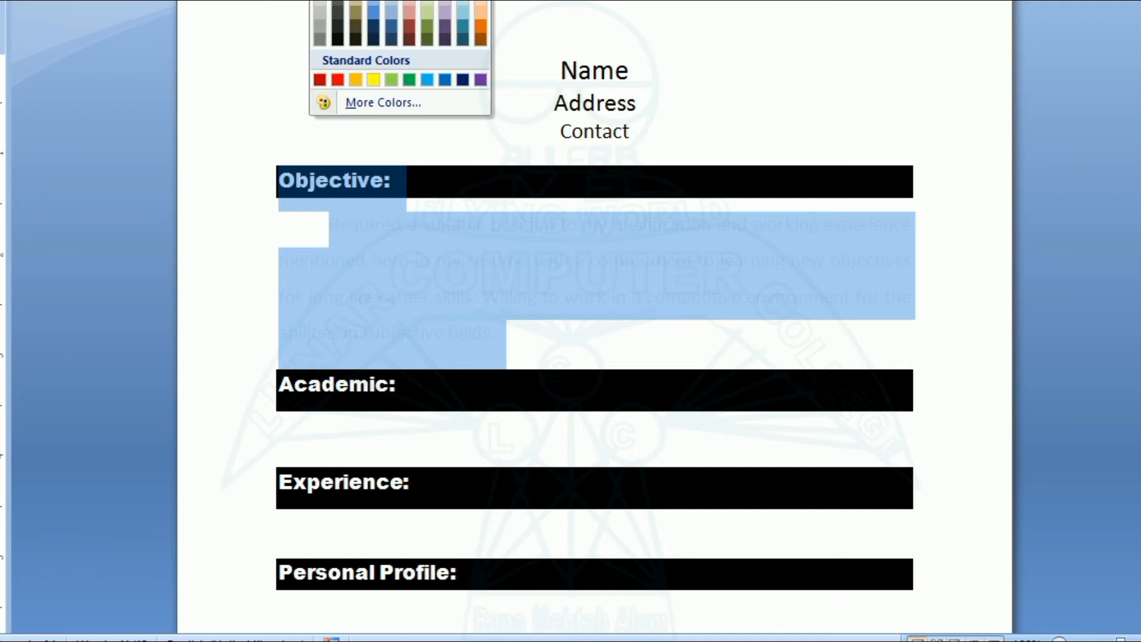
{"action": "left_click", "coordinate": [338, 3]}
{"action": "left_click", "coordinate": [485, 261]}
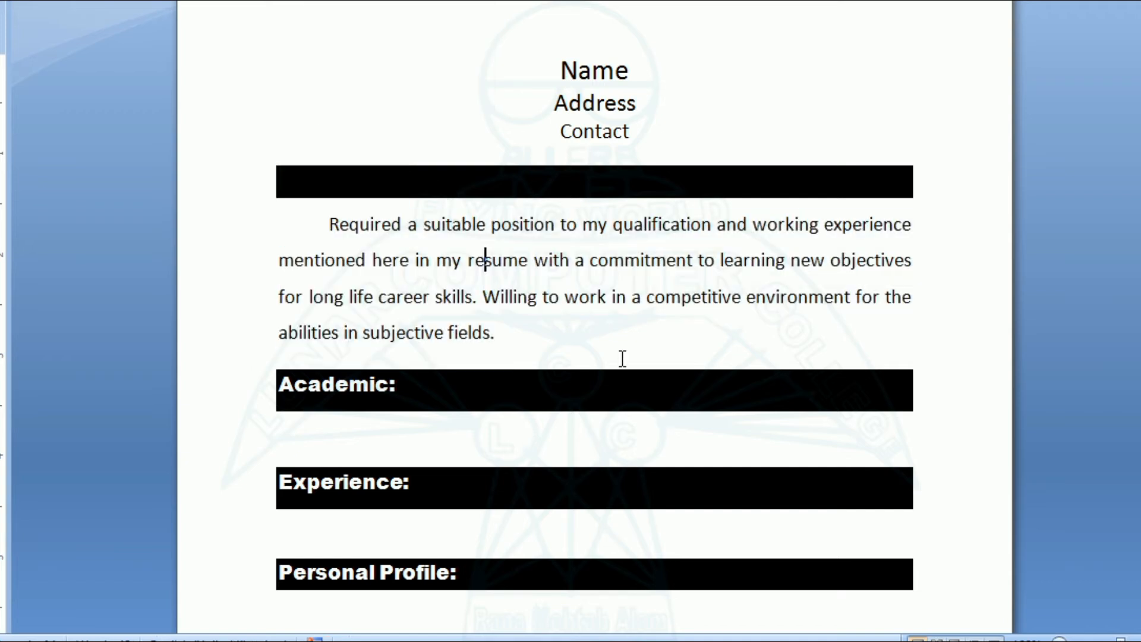
Start a bulleted list under the Academic heading with the entry MSc and begin a second bullet.
{"action": "left_click", "coordinate": [375, 434]}
{"action": "left_click", "coordinate": [370, 0]}
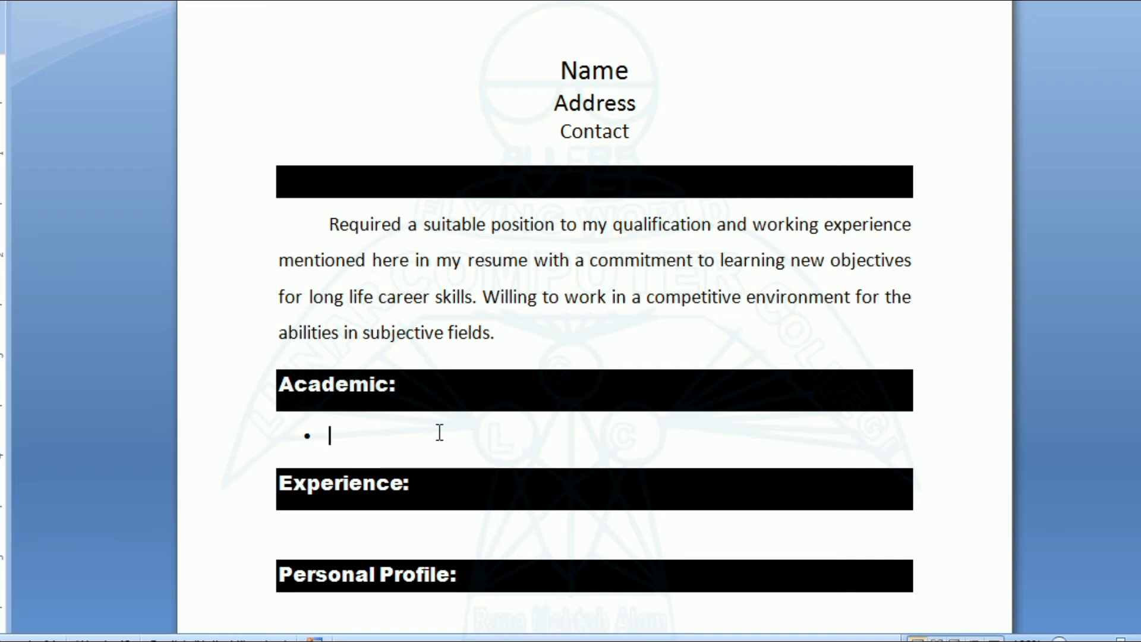
{"action": "type", "text": "MSc"}
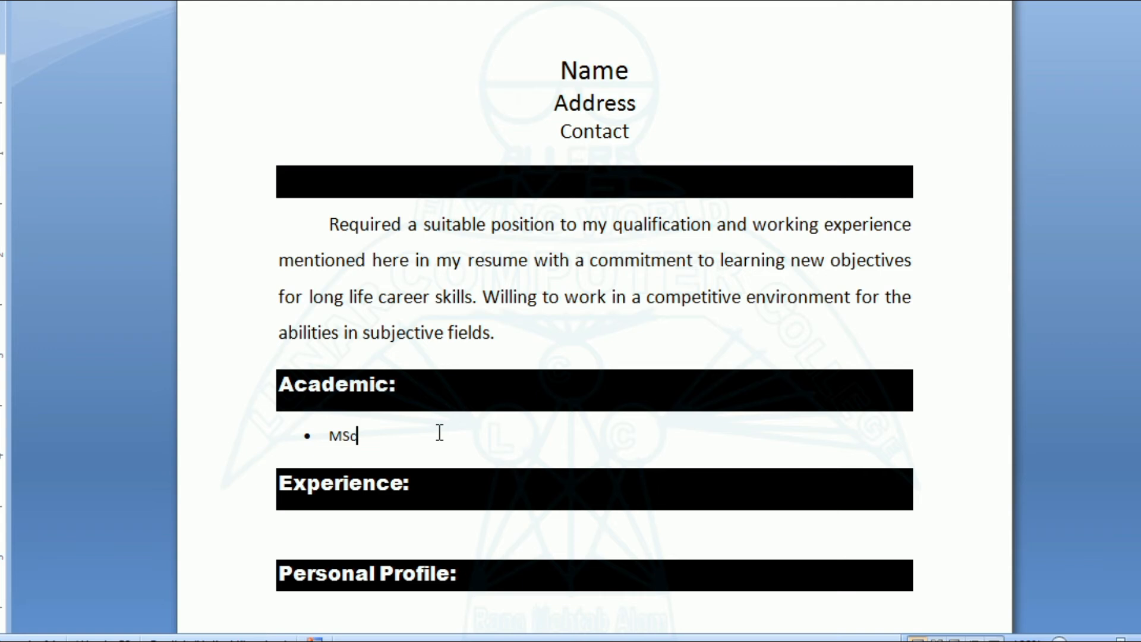
{"action": "key", "text": "Return"}
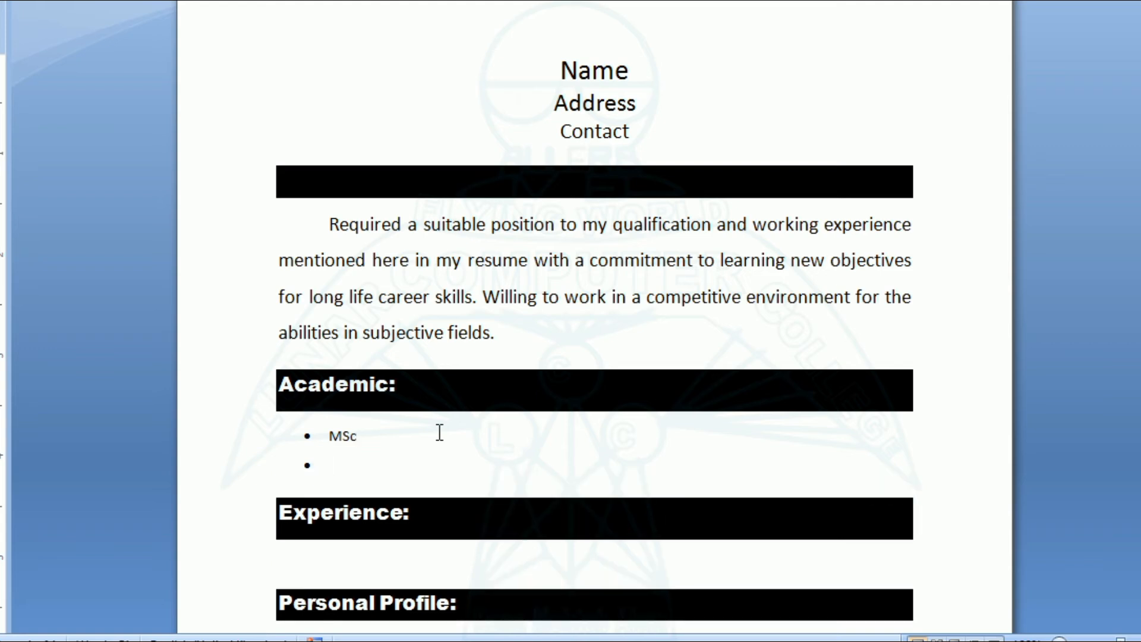
Add a blank bullet under the Experience heading and remove the MSc entry from the Academic list.
{"action": "scroll", "coordinate": [439, 432], "scroll_direction": "down", "scroll_amount": 1}
{"action": "left_click", "coordinate": [366, 446]}
{"action": "left_click", "coordinate": [396, 465]}
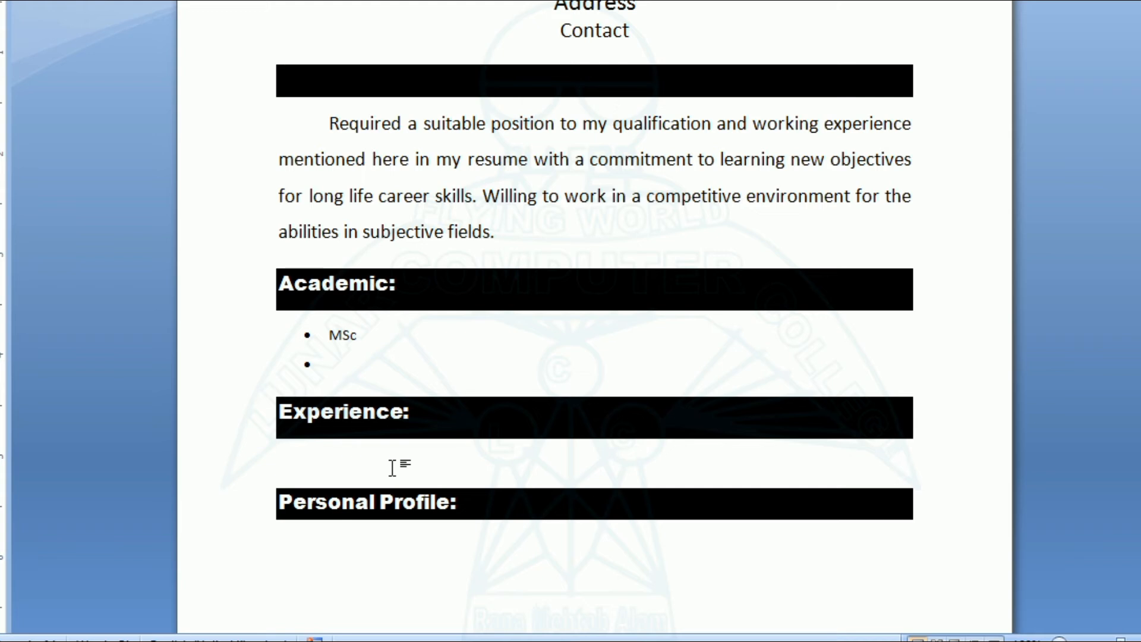
{"action": "left_click", "coordinate": [449, 1]}
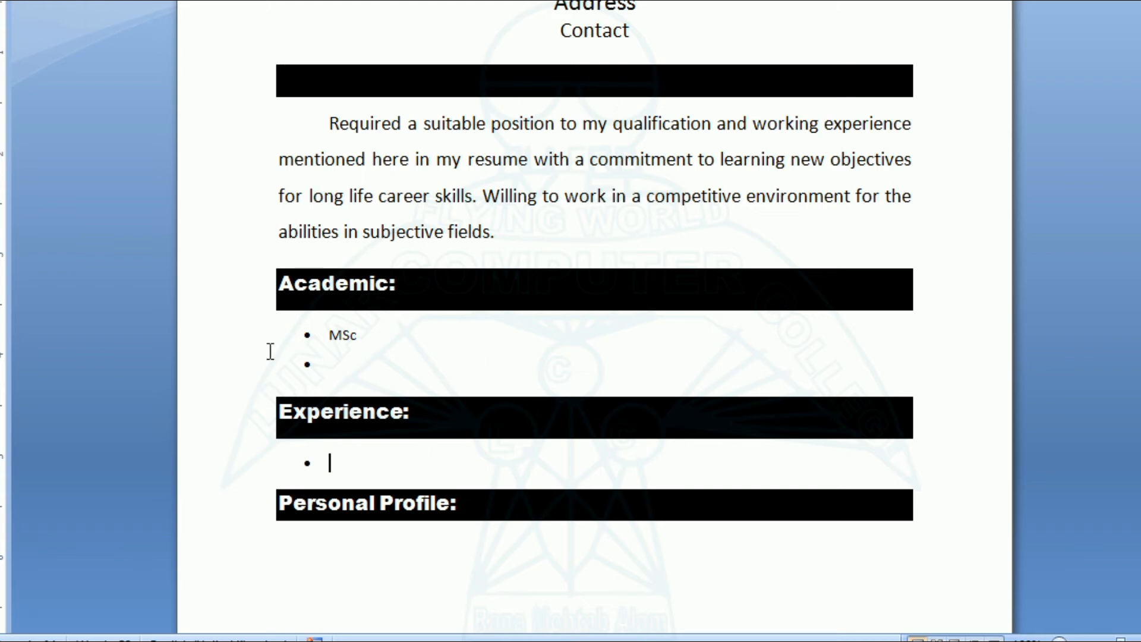
{"action": "type", "text": "T"}
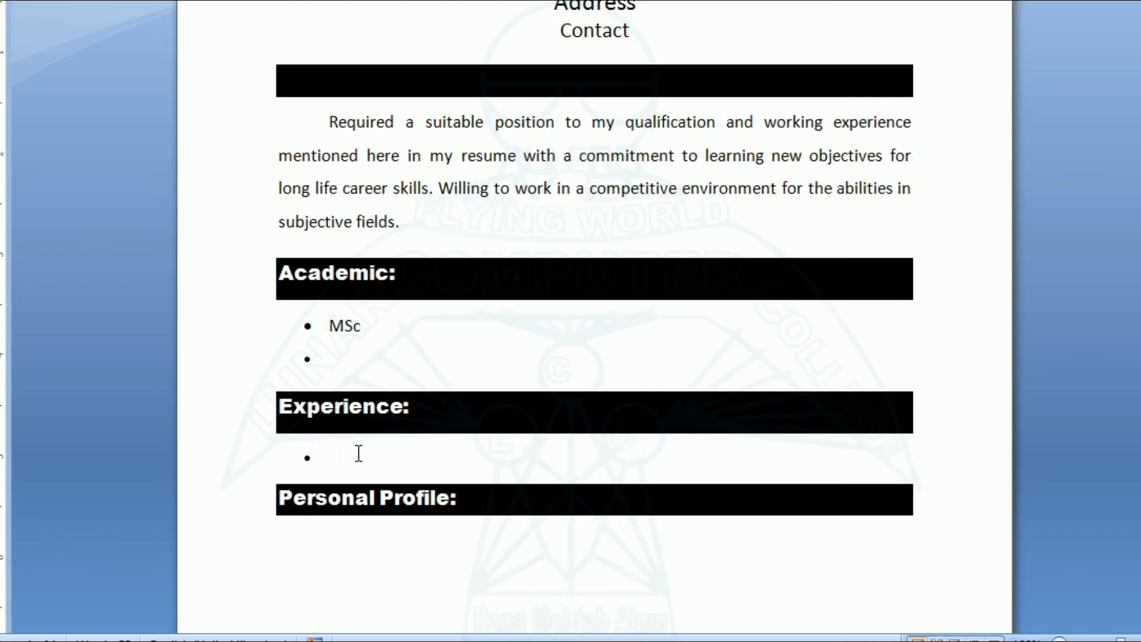
{"action": "type", "text": "ourE"}
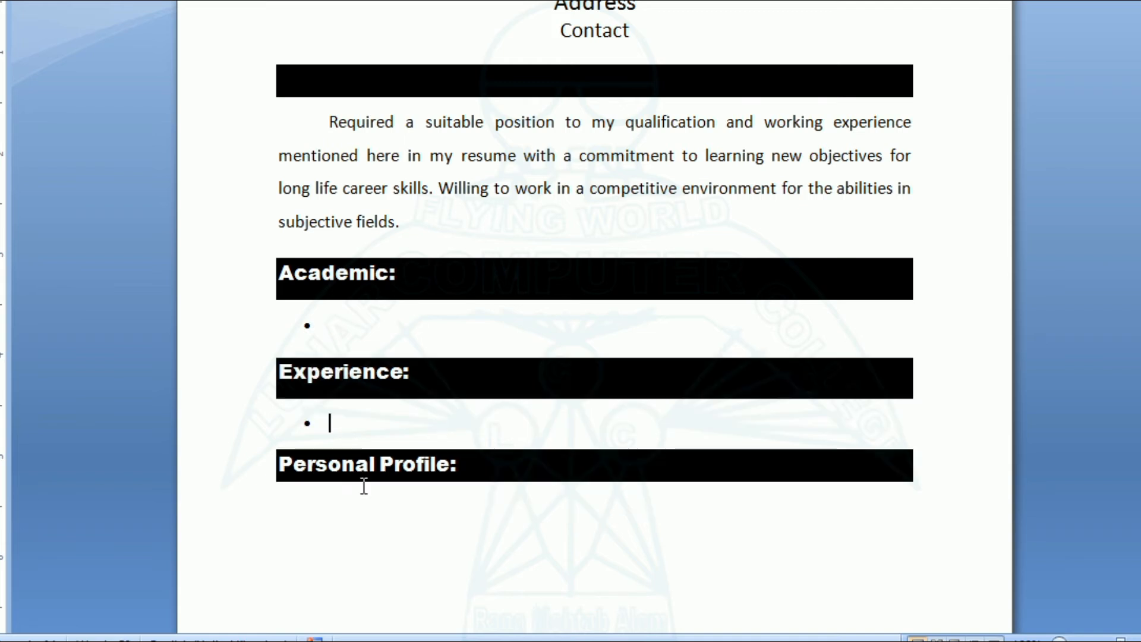
Add an indented Name row below the Personal Profile heading, with a tab-aligned colon and the placeholder value "Your name".
{"action": "left_click", "coordinate": [360, 532]}
{"action": "key", "text": "Return"}
{"action": "type", "text": "Name"}
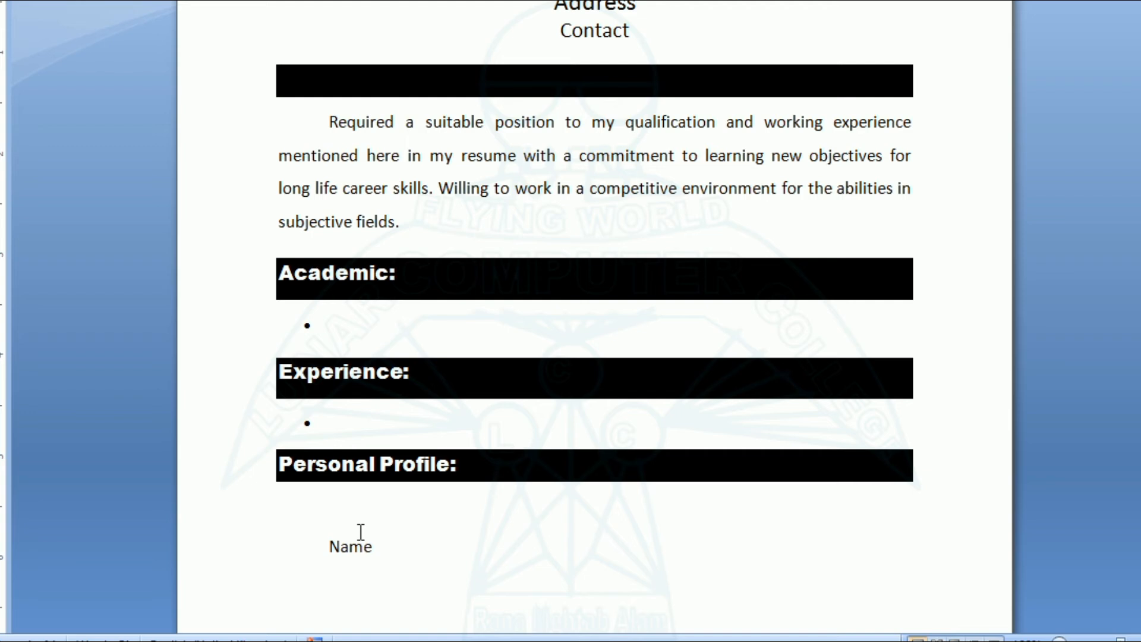
{"action": "key", "text": "Tab"}
{"action": "key", "text": "Tab"}
{"action": "key", "text": "Tab"}
{"action": "key", "text": "Tab"}
{"action": "key", "text": "Tab"}
{"action": "type", "text": ":"}
{"action": "key", "text": "Tab"}
{"action": "type", "text": "Your name"}
{"action": "key", "text": "Return"}
Add a Father's Name row beneath the Name row, aligned with it and holding the placeholder value "Father's Name".
{"action": "key", "text": "Tab"}
{"action": "type", "text": "Fa"}
{"action": "type", "text": "er"}
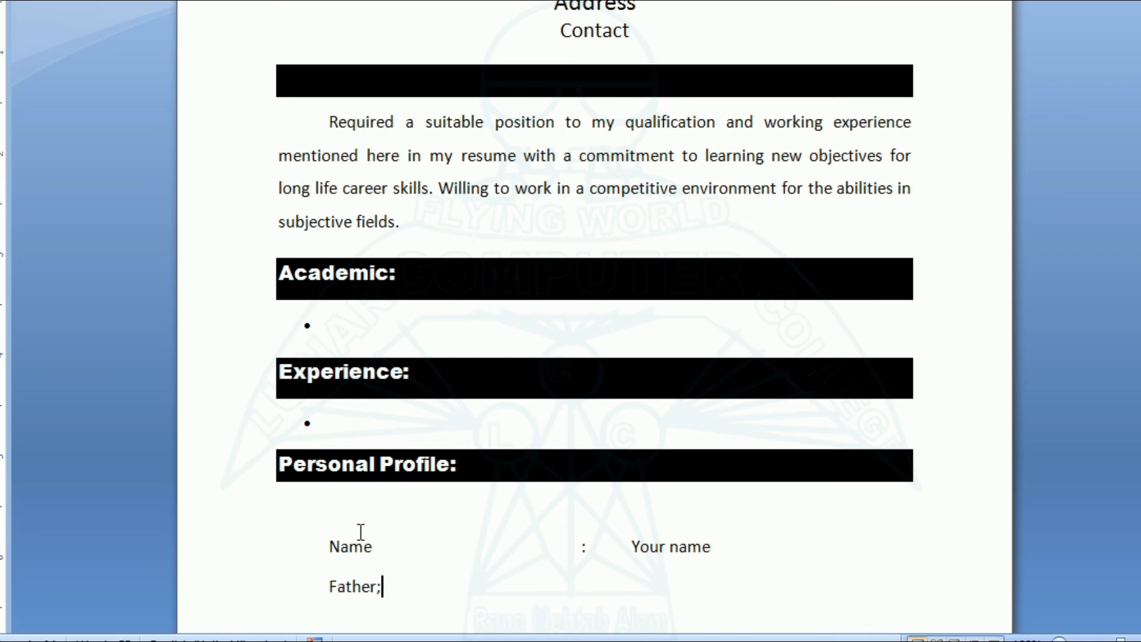
{"action": "type", "text": "'s Naem"}
{"action": "key", "text": "BackSpace"}
{"action": "key", "text": "BackSpace"}
{"action": "type", "text": "me"}
{"action": "key", "text": "Tab"}
{"action": "key", "text": "Tab"}
{"action": "type", "text": "Father"}
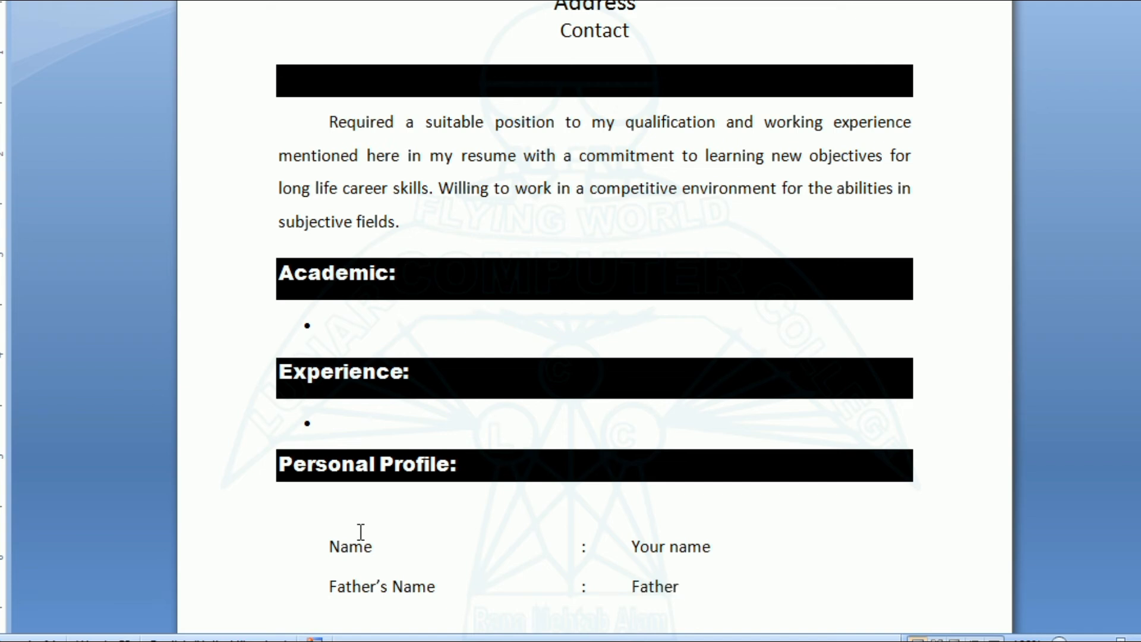
{"action": "type", "text": "'s Name"}
{"action": "key", "text": "Return"}
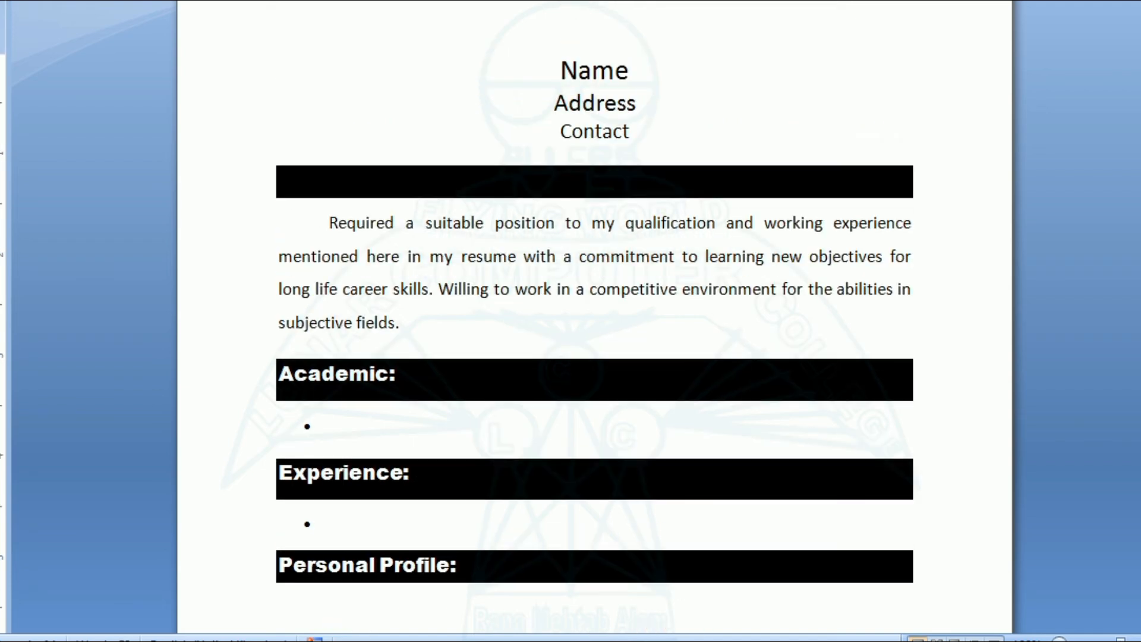
Left-align the Name, Address and Contact lines at the head of the CV.
{"action": "key", "text": "ctrl+F2"}
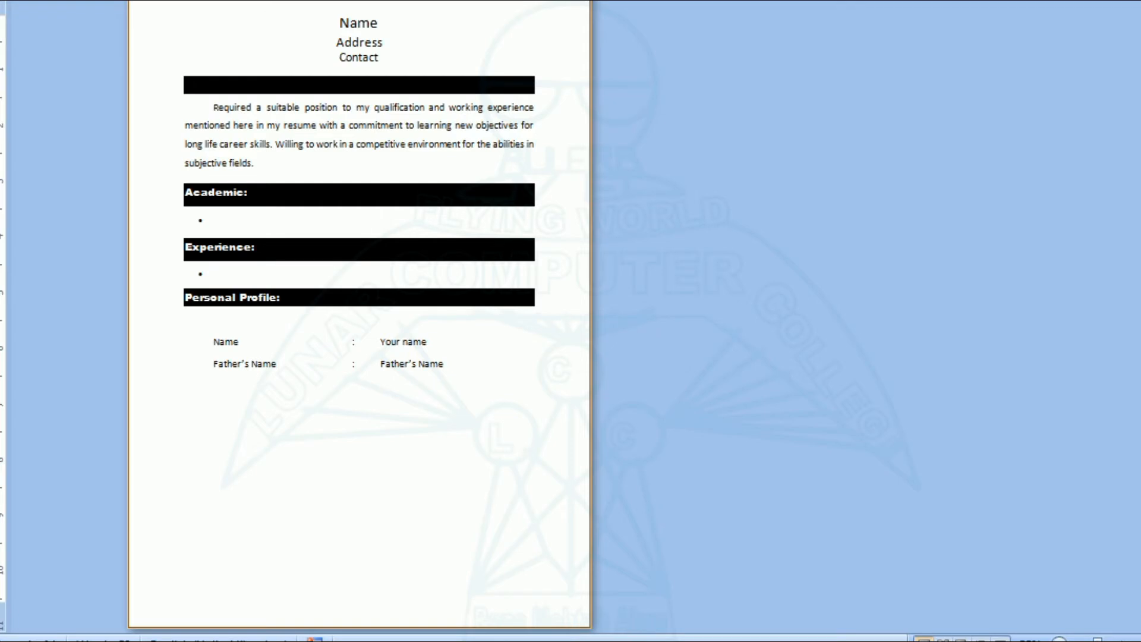
{"action": "key", "text": "Escape"}
{"action": "scroll", "coordinate": [360, 532], "scroll_direction": "up", "scroll_amount": 10}
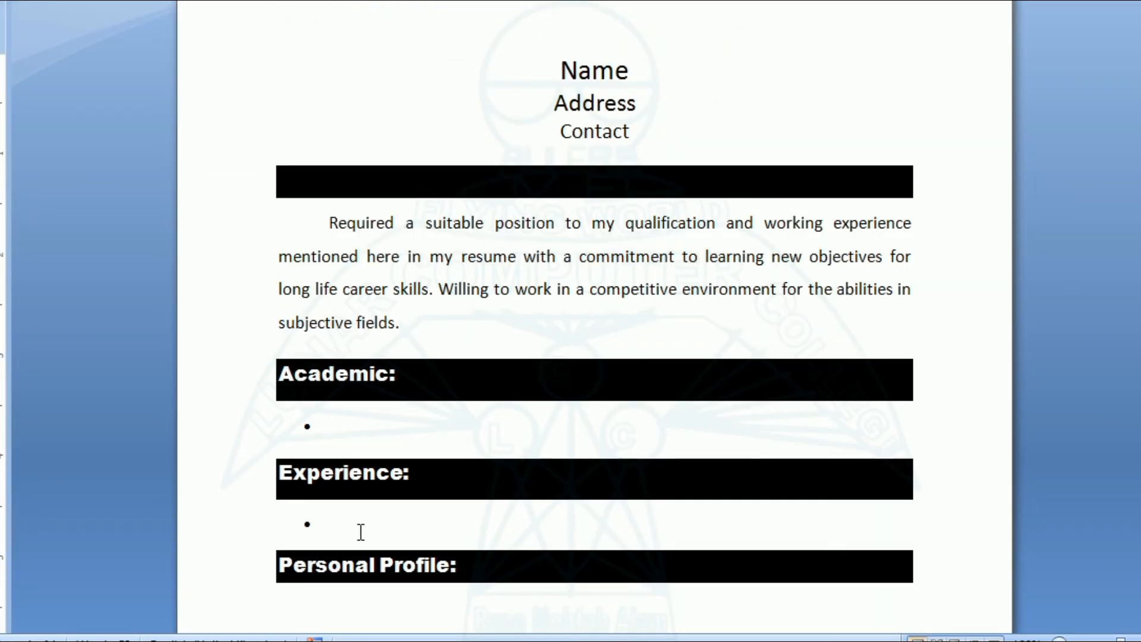
{"action": "left_click", "coordinate": [549, 65]}
{"action": "left_click_drag", "start_coordinate": [562, 68], "coordinate": [589, 129]}
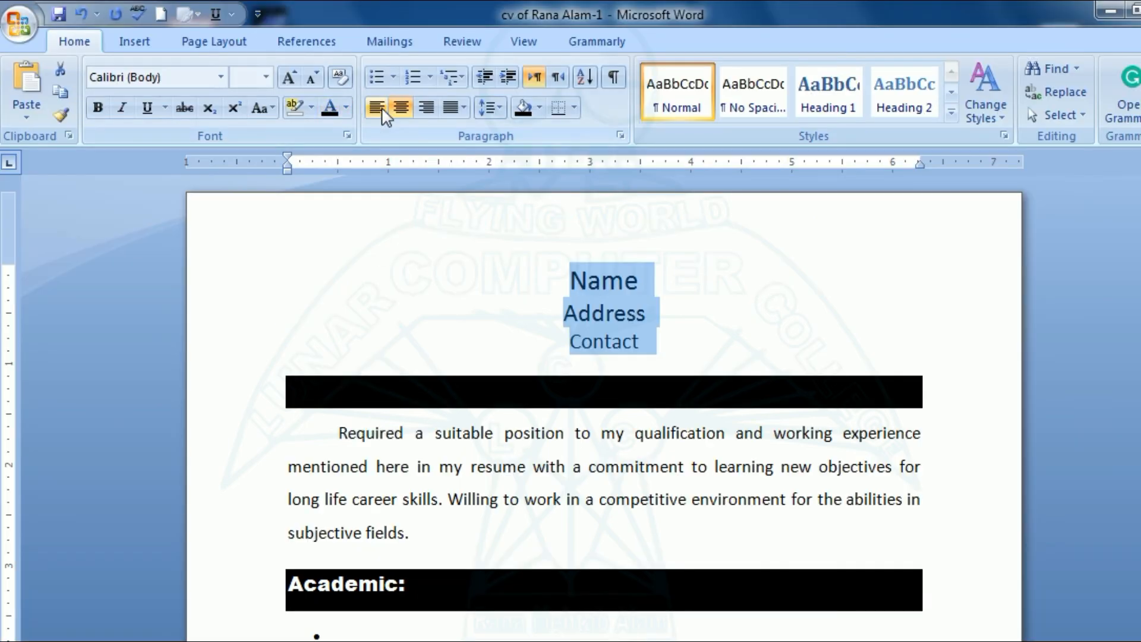
{"action": "left_click", "coordinate": [376, 107]}
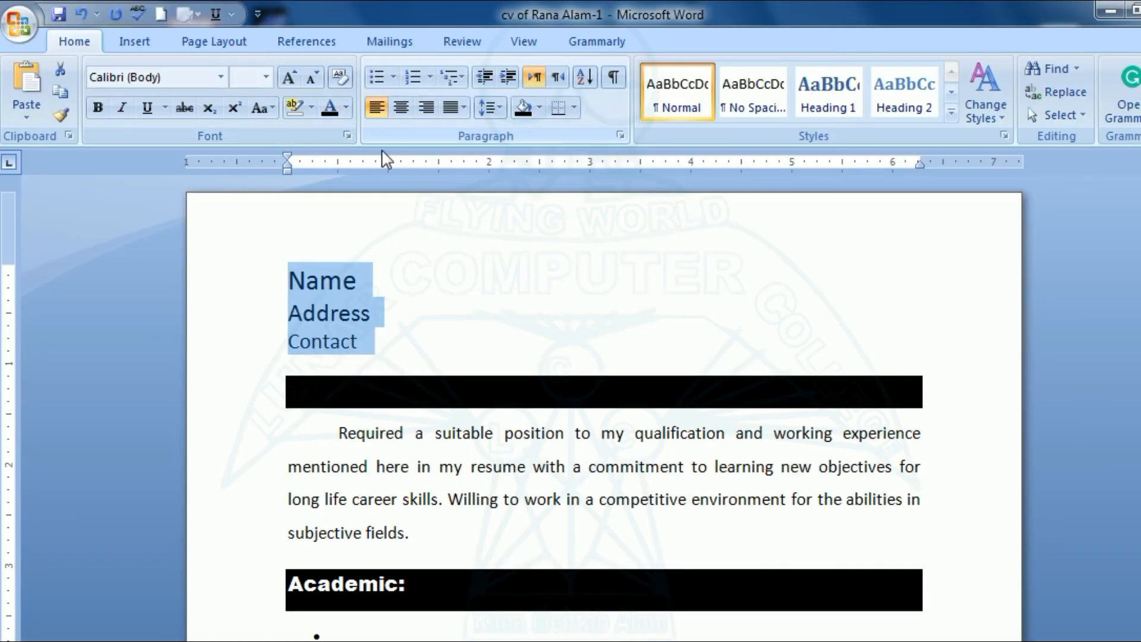
{"action": "left_click", "coordinate": [538, 309]}
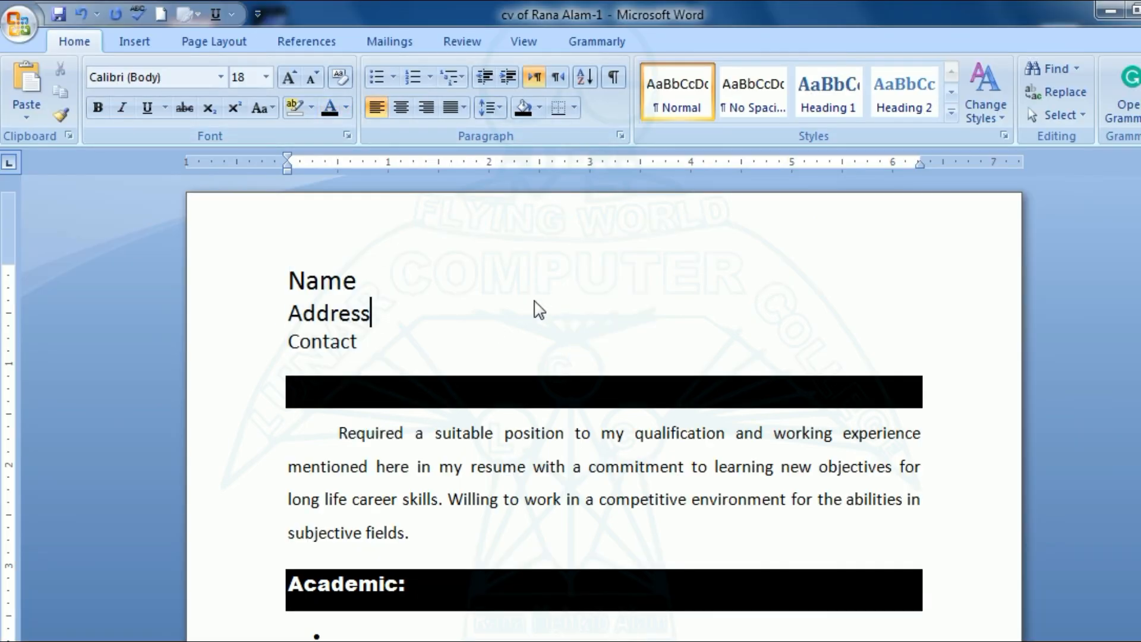
Draw a rectangle about 1.39" high and 1.38" wide beside the header lines, near the page's right margin.
{"action": "left_click", "coordinate": [146, 37]}
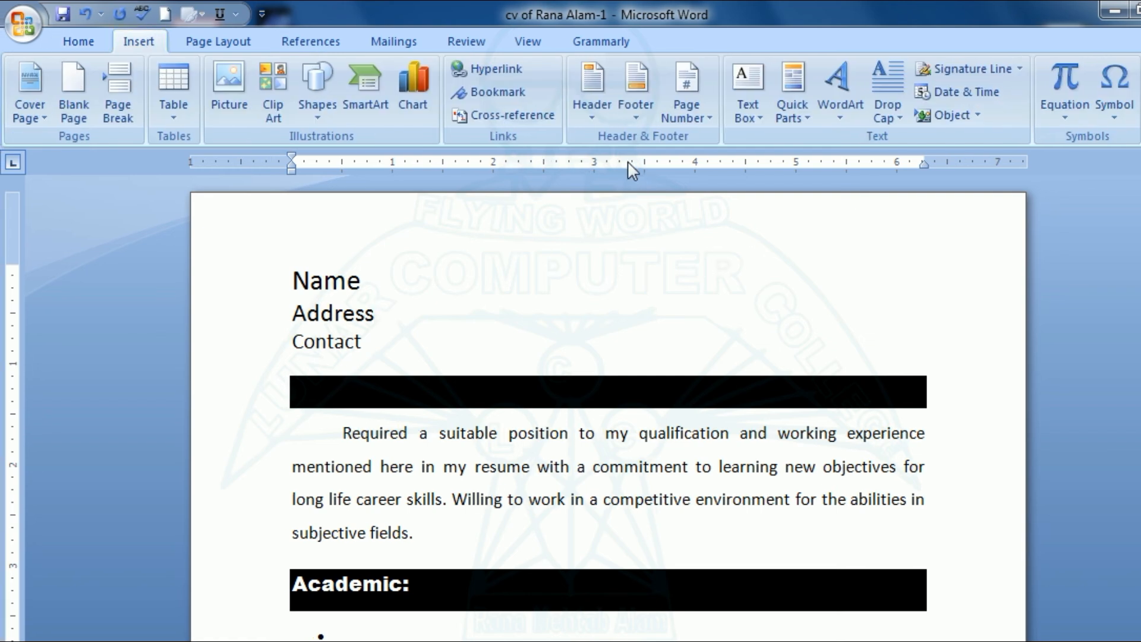
{"action": "left_click", "coordinate": [320, 110]}
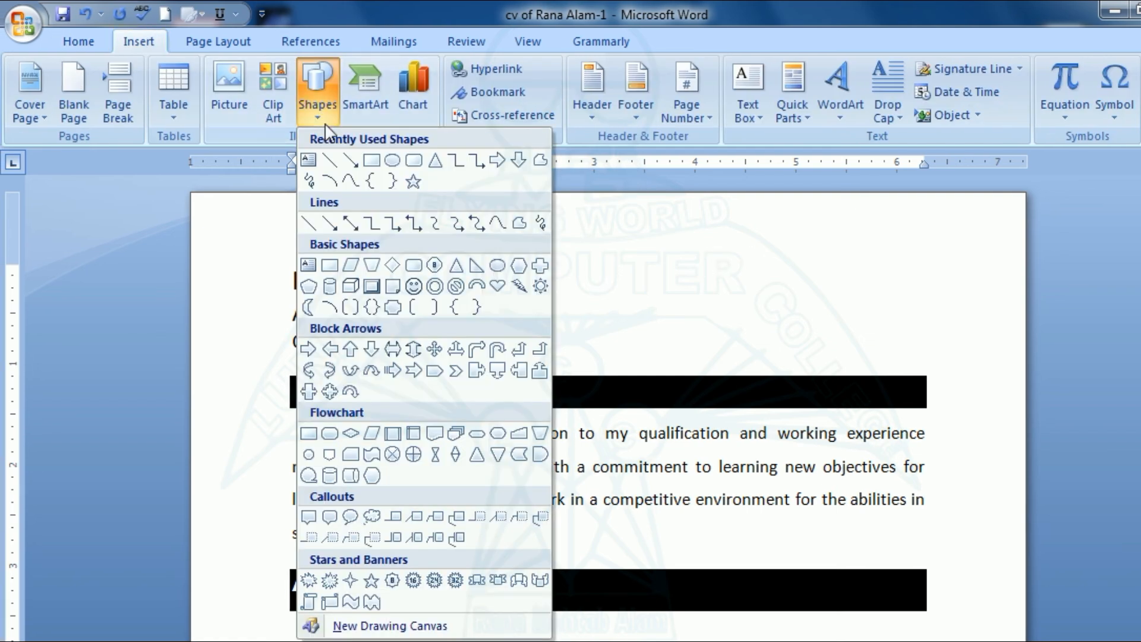
{"action": "left_click", "coordinate": [391, 161]}
{"action": "mouse_move", "coordinate": [755, 217]}
{"action": "left_mouse_down"}
{"action": "mouse_move", "coordinate": [792, 336]}
{"action": "mouse_move", "coordinate": [894, 357]}
{"action": "left_mouse_up"}
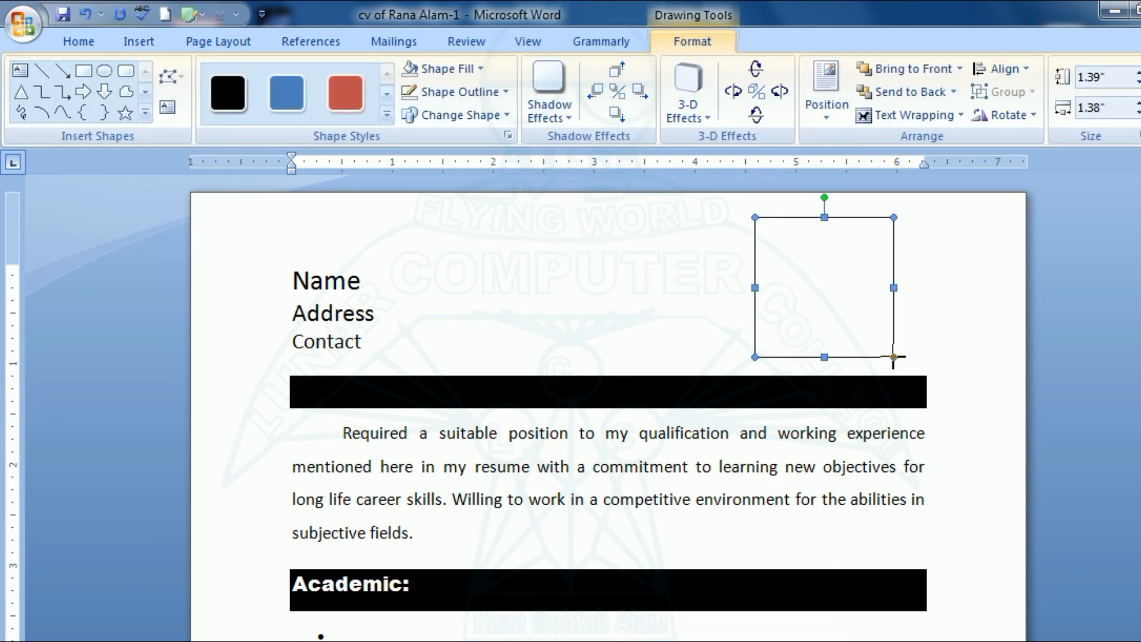
Nudge the rectangle down and to the right until it rests on the black Objective band near the right margin.
{"action": "key", "text": "Down"}
{"action": "key", "text": "Down"}
{"action": "key", "text": "Down"}
{"action": "key", "text": "Down"}
{"action": "key", "text": "Down"}
{"action": "key", "text": "Down"}
{"action": "key", "text": "Down"}
{"action": "key", "text": "Down"}
{"action": "key", "text": "Down"}
{"action": "key", "text": "Down"}
{"action": "key", "text": "Down"}
{"action": "key", "text": "Down"}
{"action": "key", "text": "Down"}
{"action": "key", "text": "Down"}
{"action": "key", "text": "Right"}
{"action": "key", "text": "Right"}
{"action": "key", "text": "Right"}
{"action": "key", "text": "Right"}
{"action": "key", "text": "Right"}
{"action": "key", "text": "Right"}
{"action": "key", "text": "Right"}
{"action": "key", "text": "Right"}
{"action": "key", "text": "Right"}
{"action": "key", "text": "Right"}
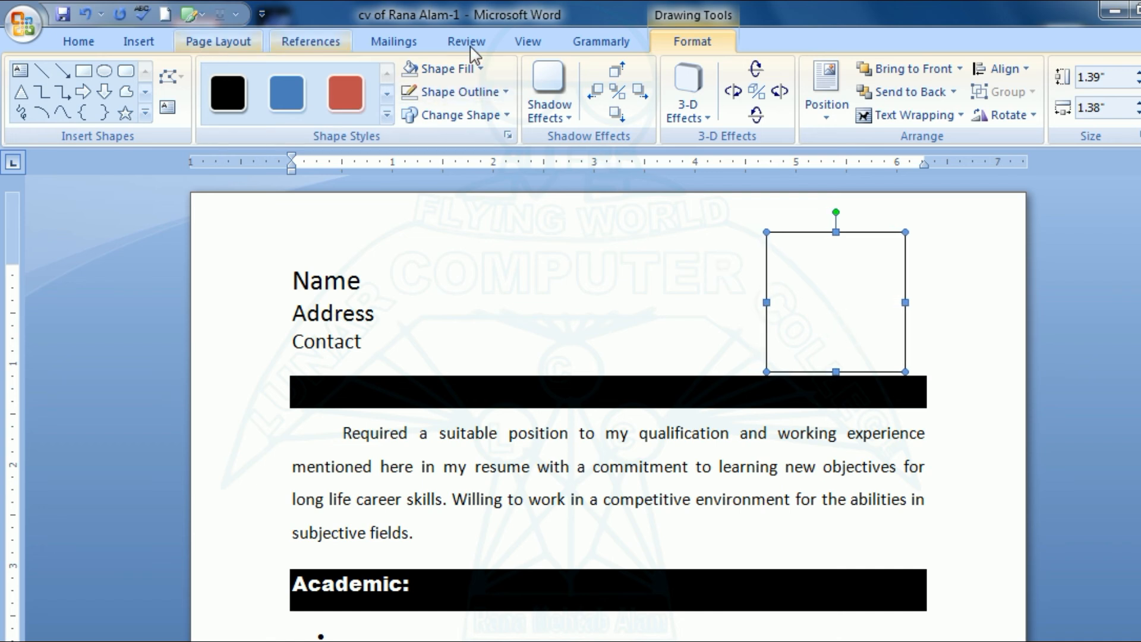
Give the rectangle a 4½ pt double-line outline made of a thick and a thin line.
{"action": "left_click", "coordinate": [451, 92]}
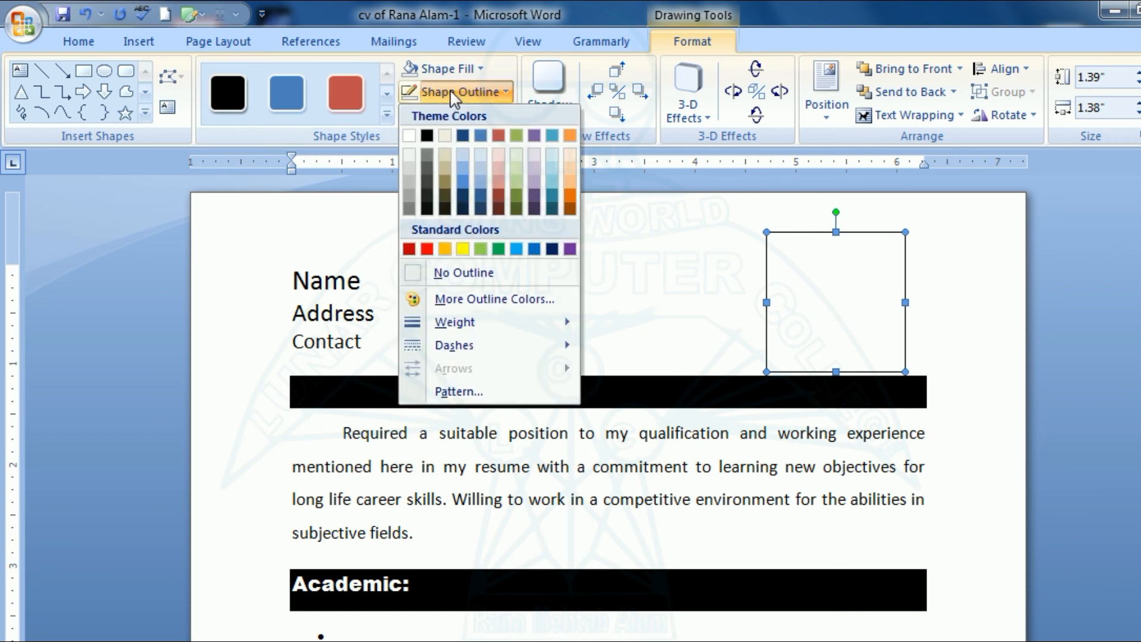
{"action": "mouse_move", "coordinate": [467, 323]}
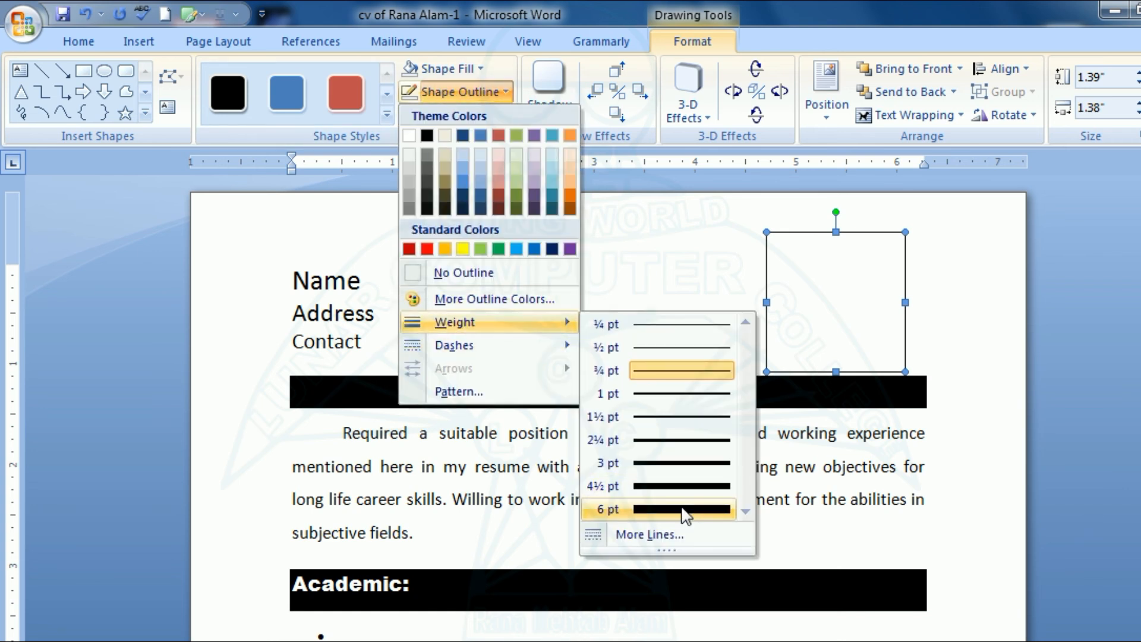
{"action": "left_click", "coordinate": [656, 537]}
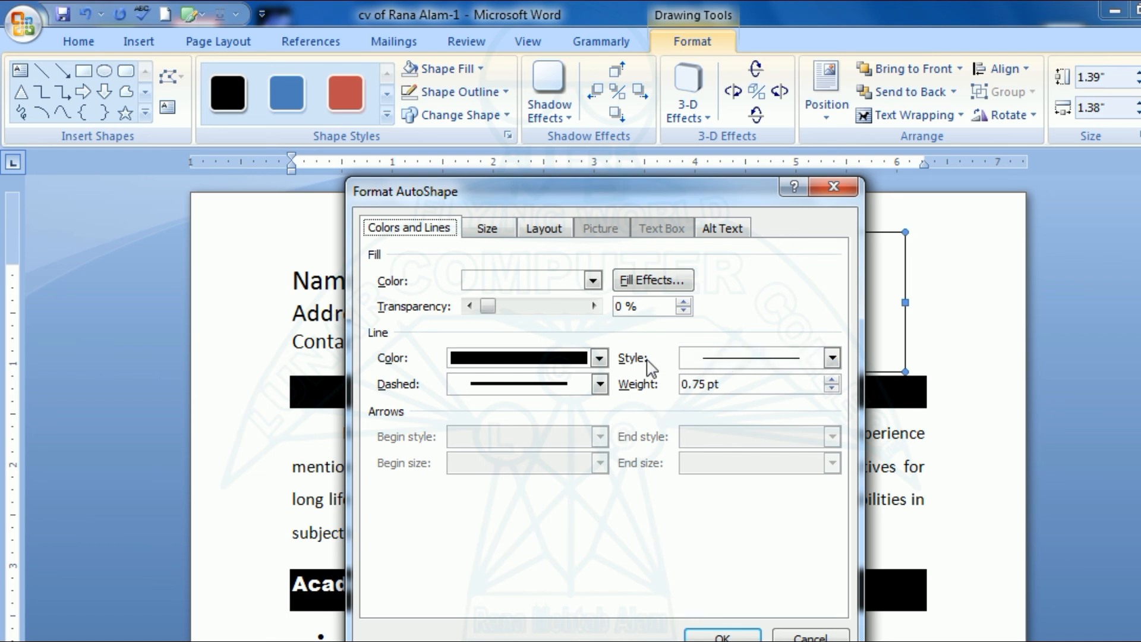
{"action": "left_click", "coordinate": [832, 357]}
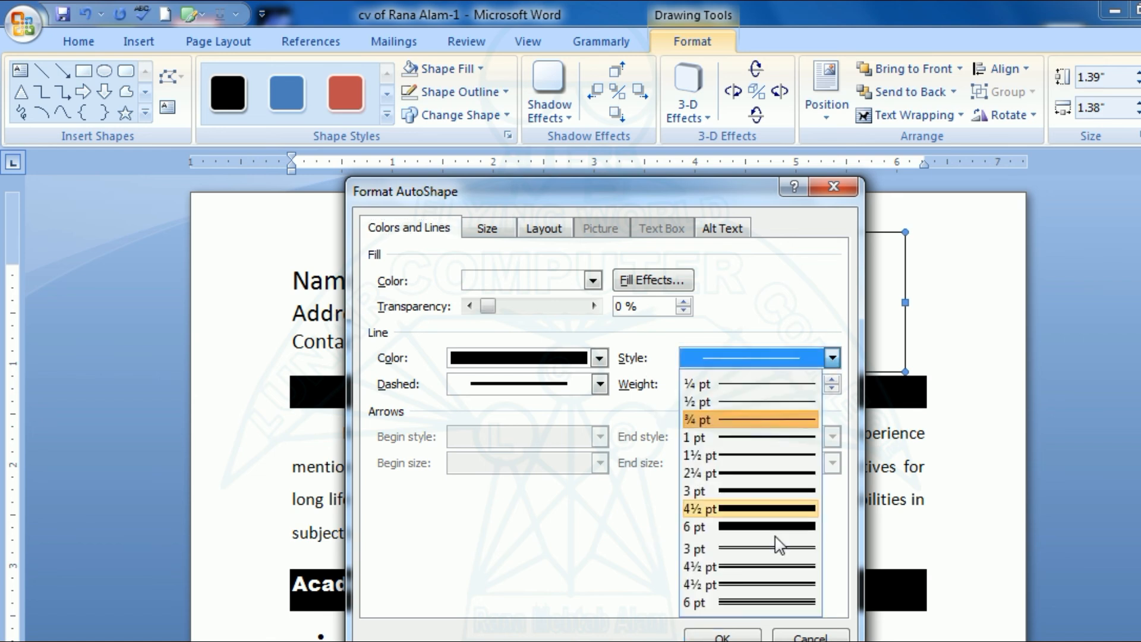
{"action": "left_click", "coordinate": [740, 586]}
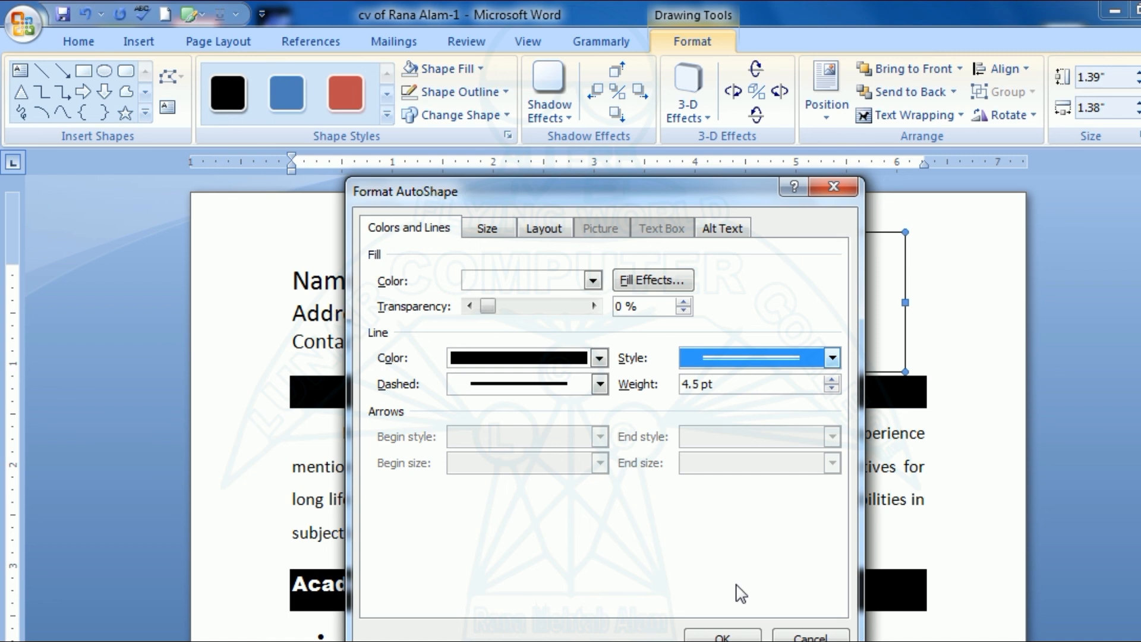
{"action": "left_click", "coordinate": [737, 636]}
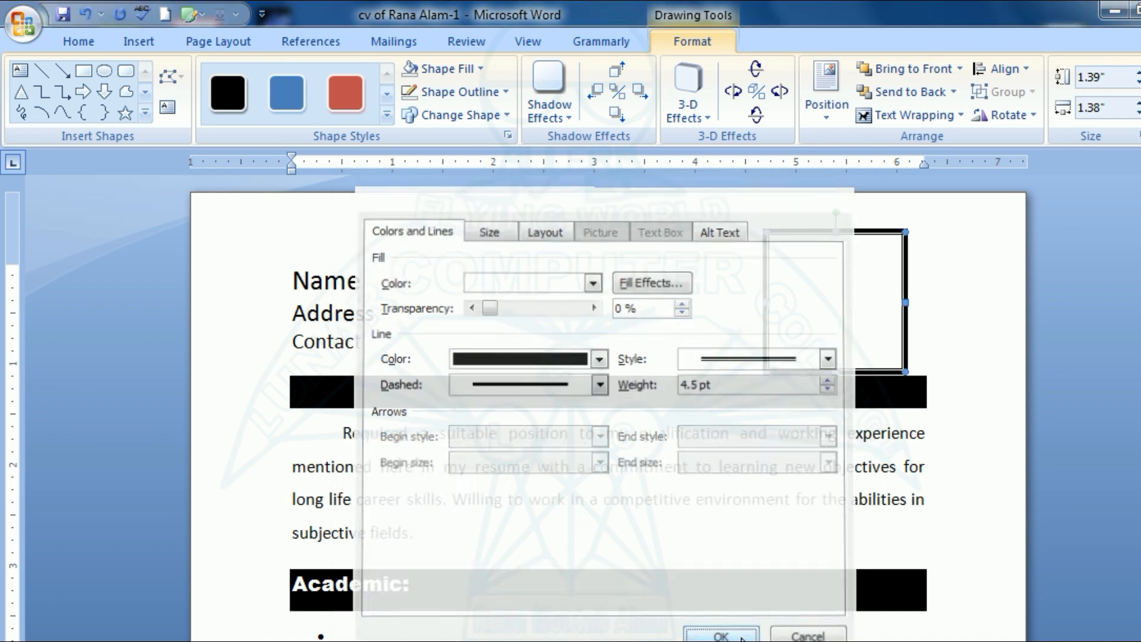
{"action": "left_click", "coordinate": [770, 298]}
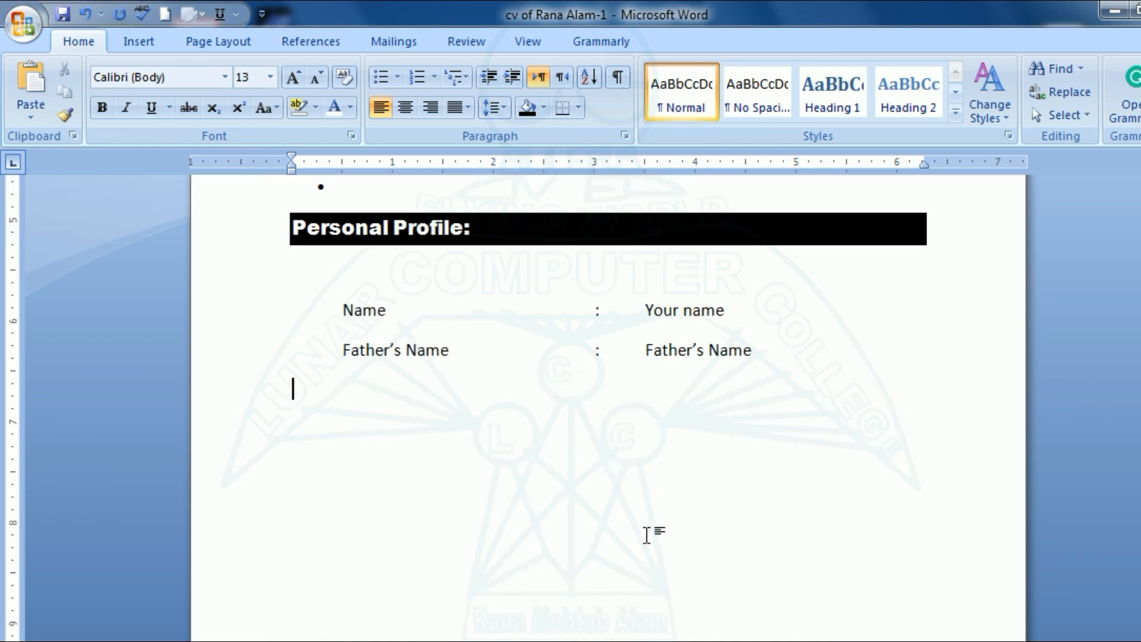
{"action": "scroll", "coordinate": [649, 536], "scroll_direction": "up", "scroll_amount": 5}
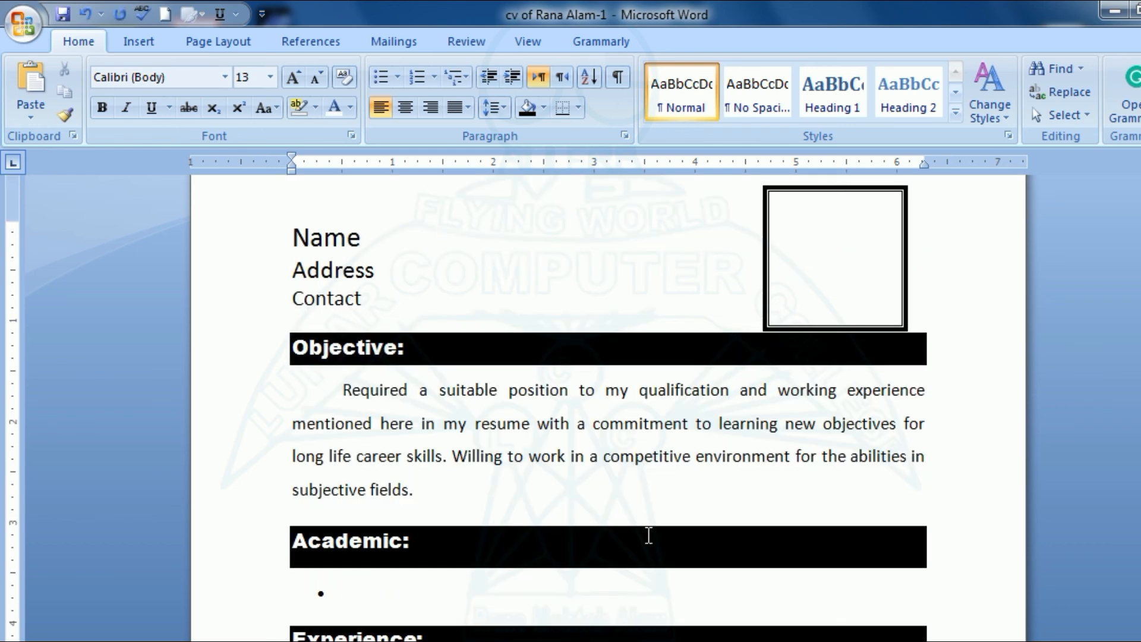